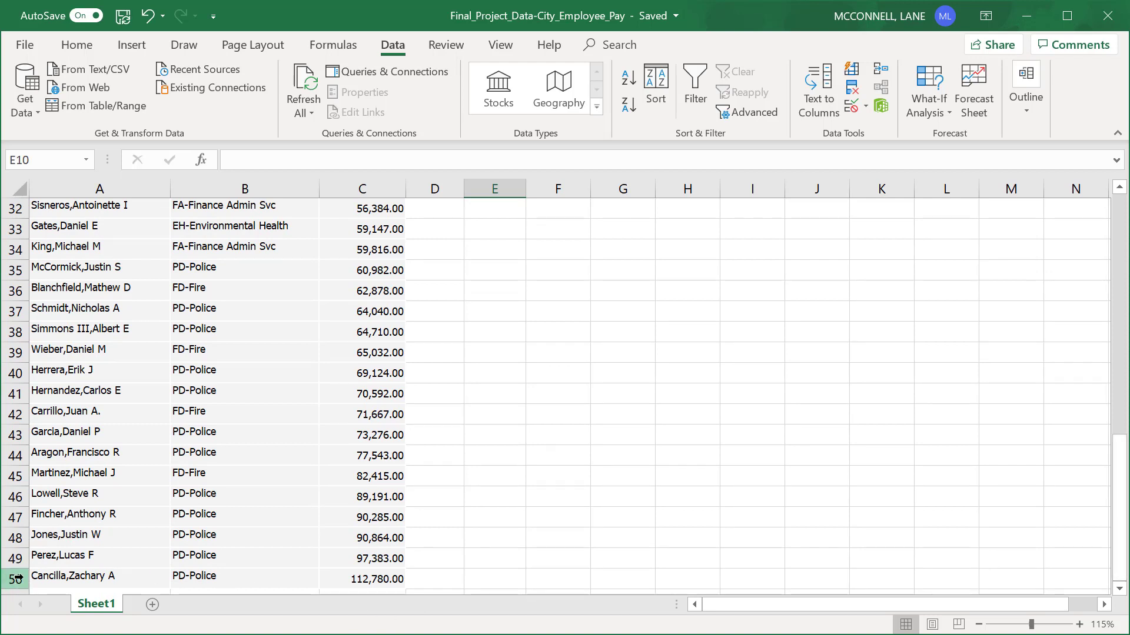
# Look through the full list of employee names, departments and pay from row 1 to row 50
pyautogui.moveTo(1120, 520); pyautogui.dragTo(1118, 225)
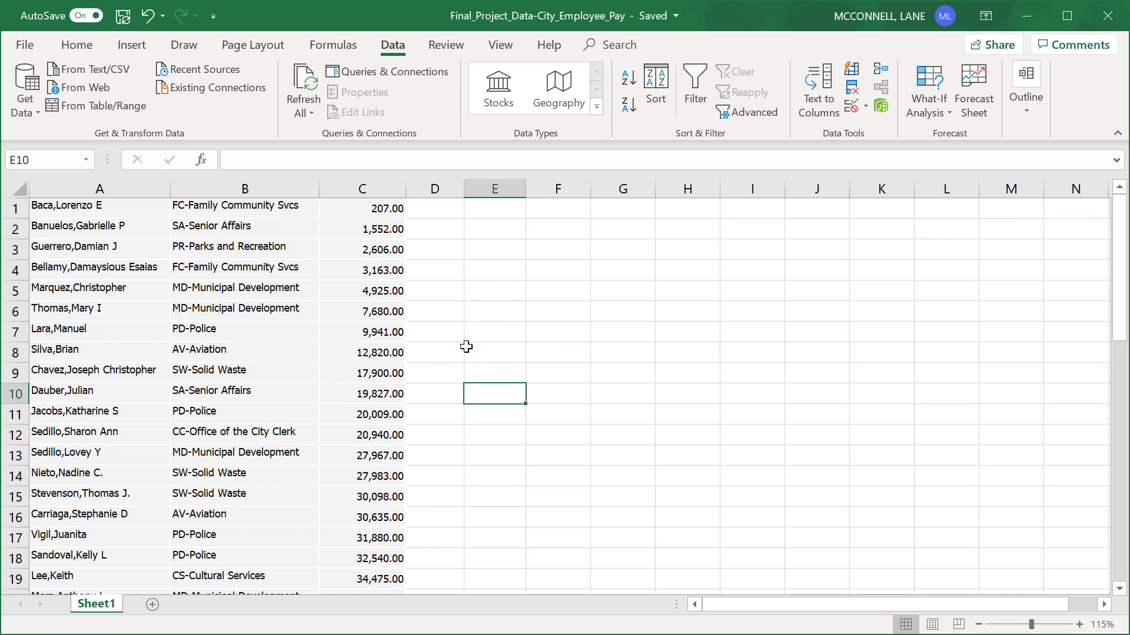
pyautogui.scroll(-10, 368, 280)
pyautogui.scroll(-5, 367, 276)
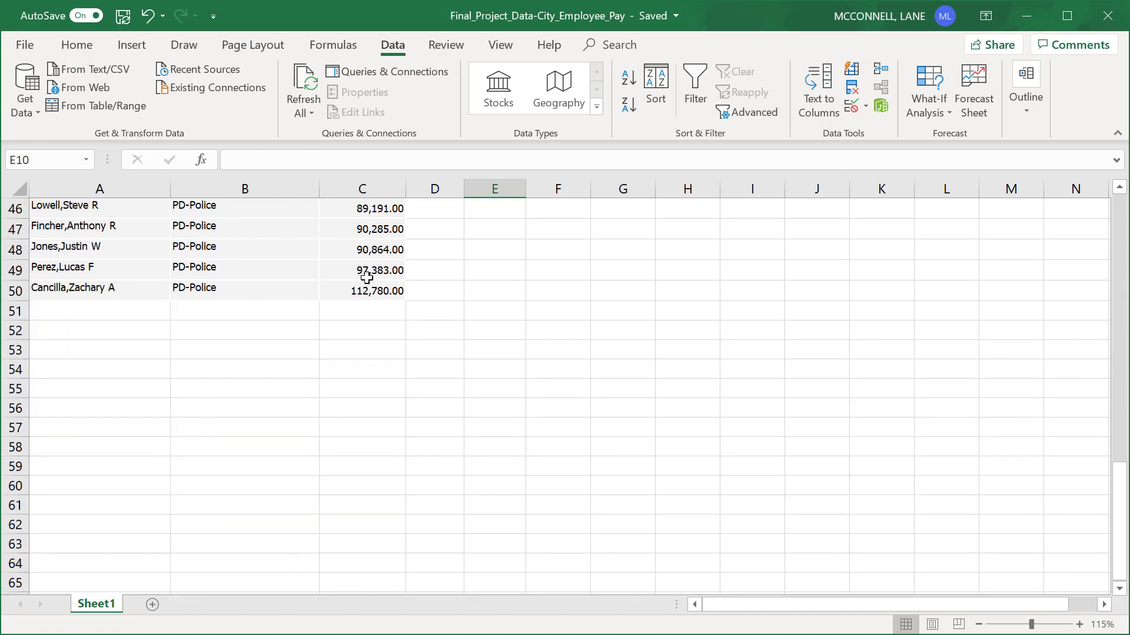
pyautogui.scroll(15, 367, 278)
pyautogui.scroll(1, 367, 280)
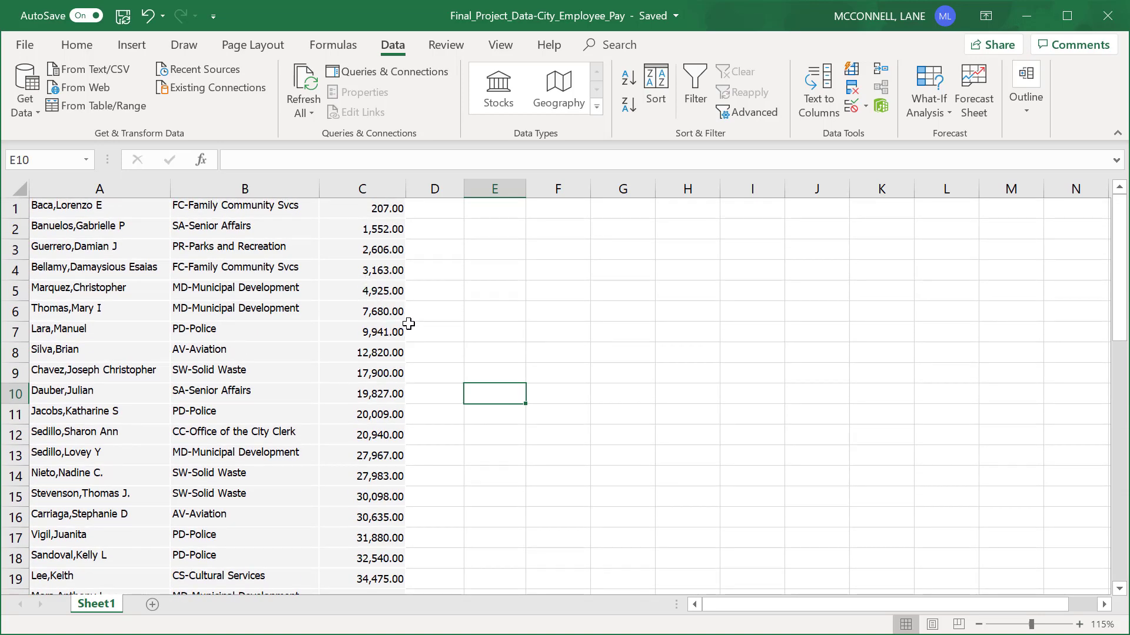
pyautogui.scroll(-2, 409, 316)
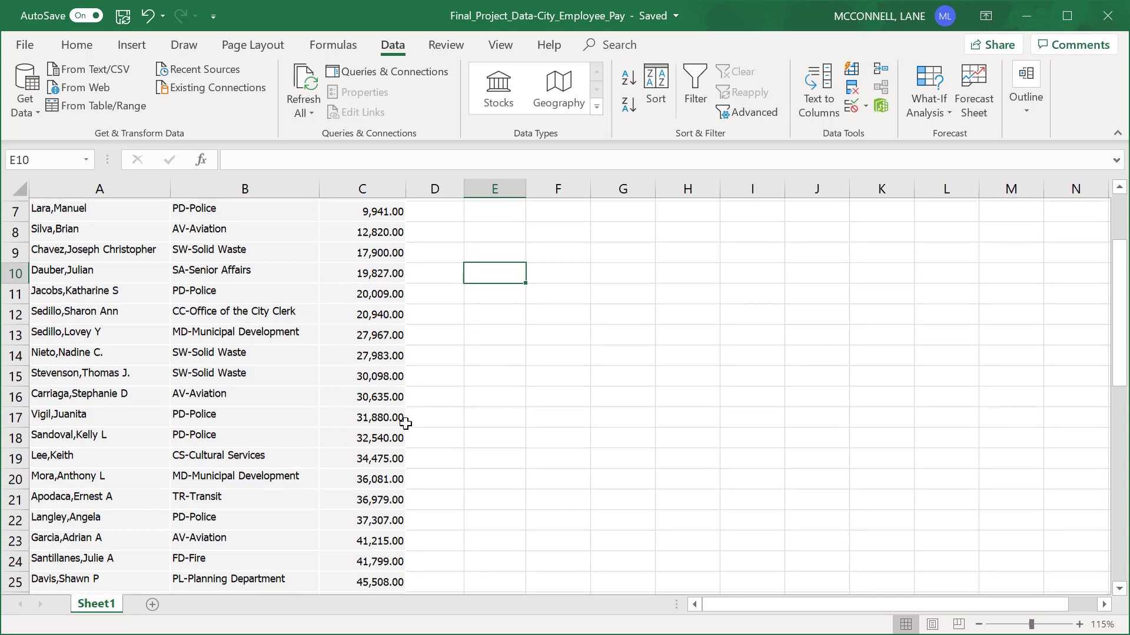
pyautogui.scroll(2, 412, 418)
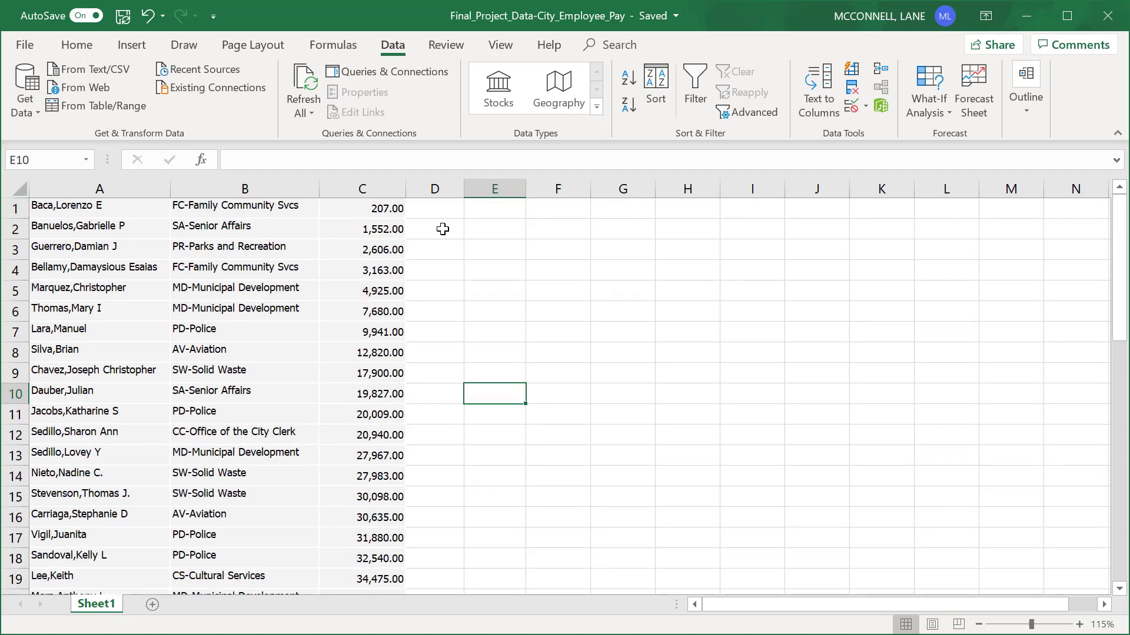
# Clear the contents of the first 20 records in A1:D20
pyautogui.moveTo(419, 207); pyautogui.dragTo(116, 538)
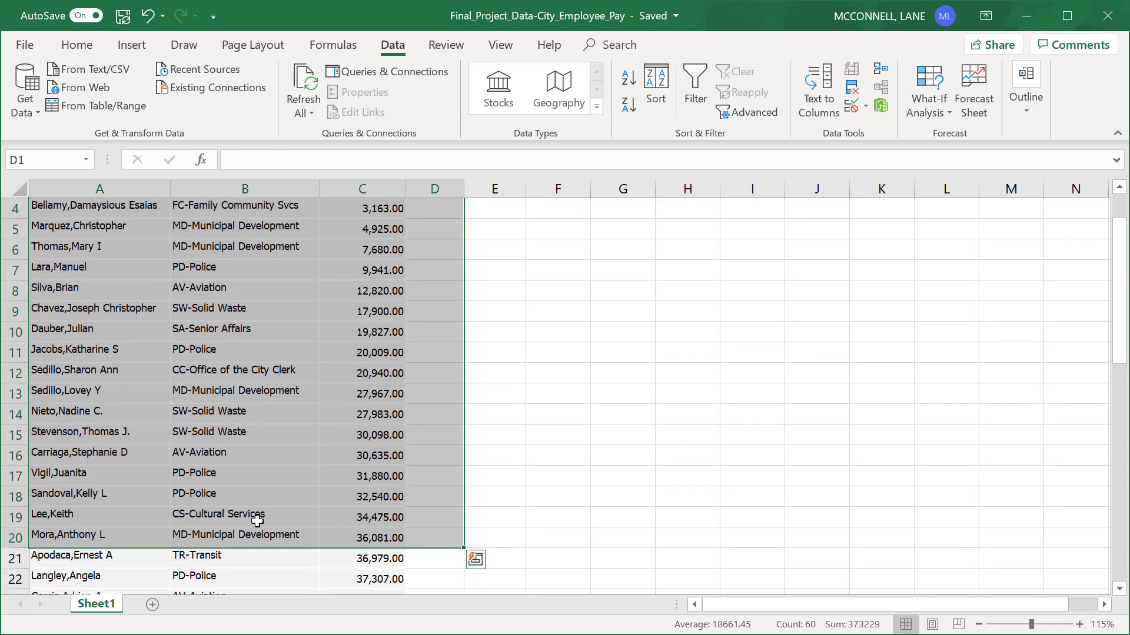
pyautogui.scroll(1, 257, 521)
pyautogui.press('Delete')
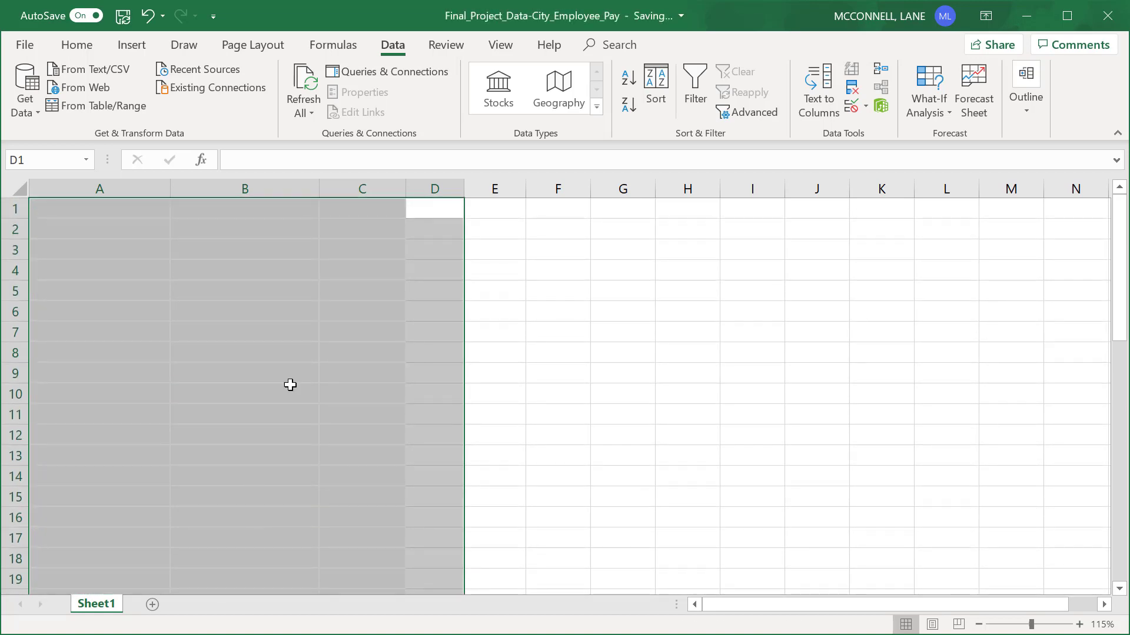
pyautogui.scroll(-3, 330, 252)
pyautogui.click(509, 418)
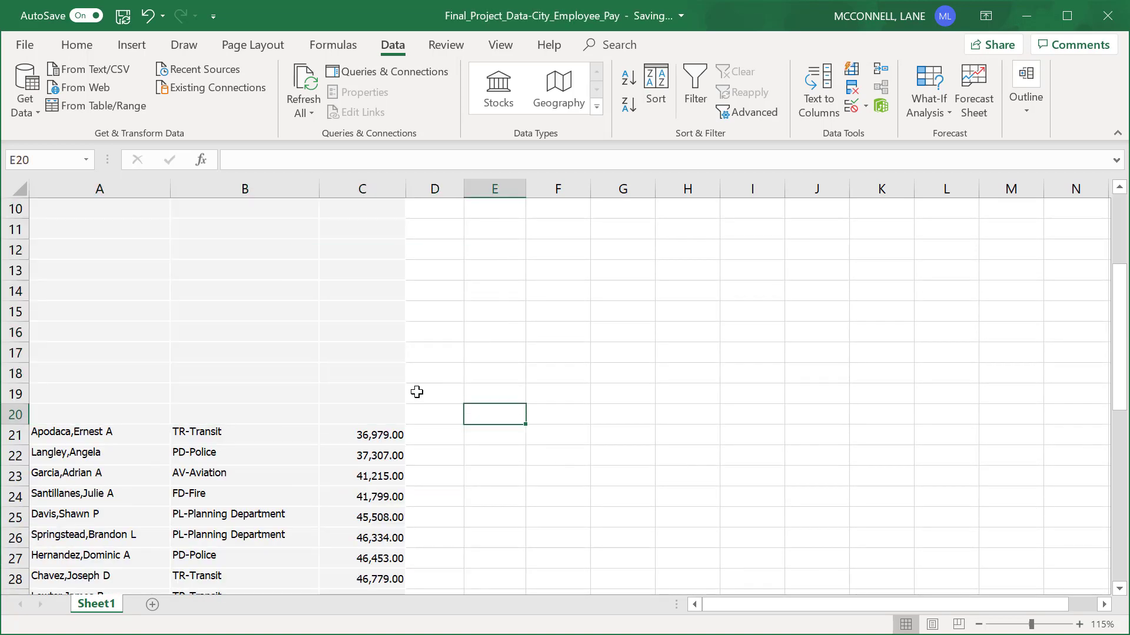
# Move the remaining employee records, the block A21:C52, up so that it starts in cell A1
pyautogui.scroll(-5, 412, 353)
pyautogui.scroll(3, 407, 387)
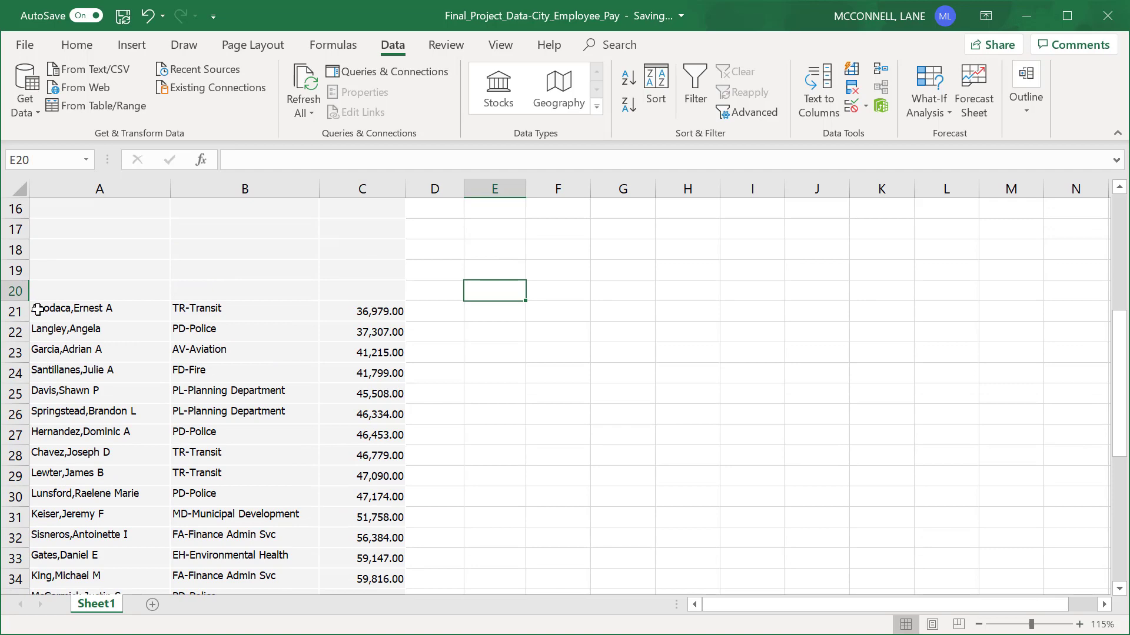
pyautogui.moveTo(44, 306); pyautogui.dragTo(405, 559)
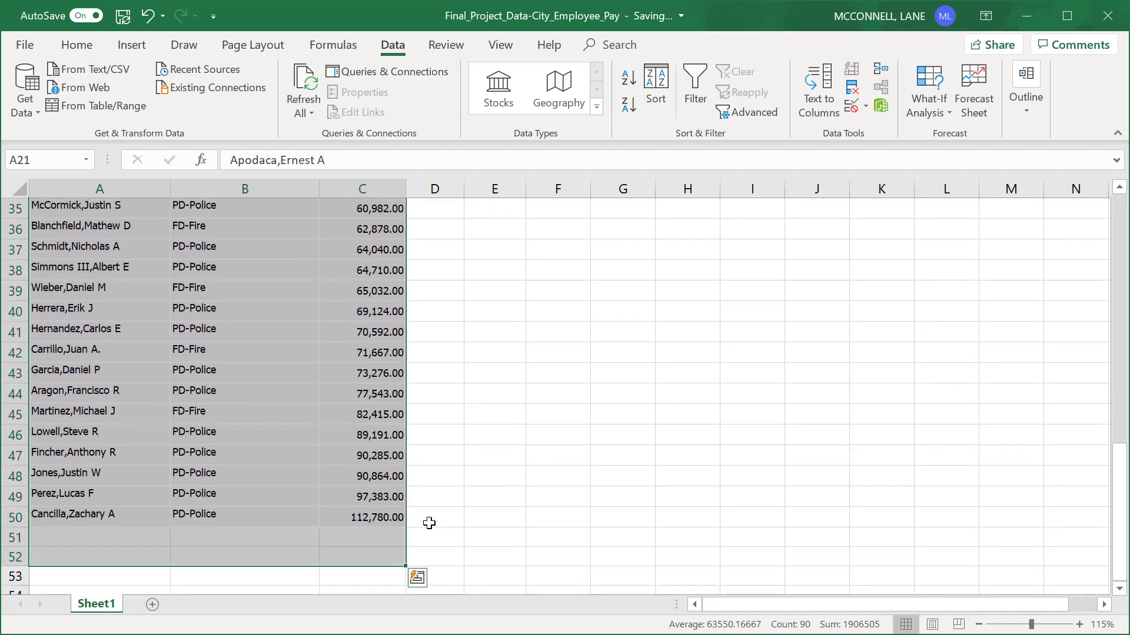
pyautogui.scroll(9, 395, 572)
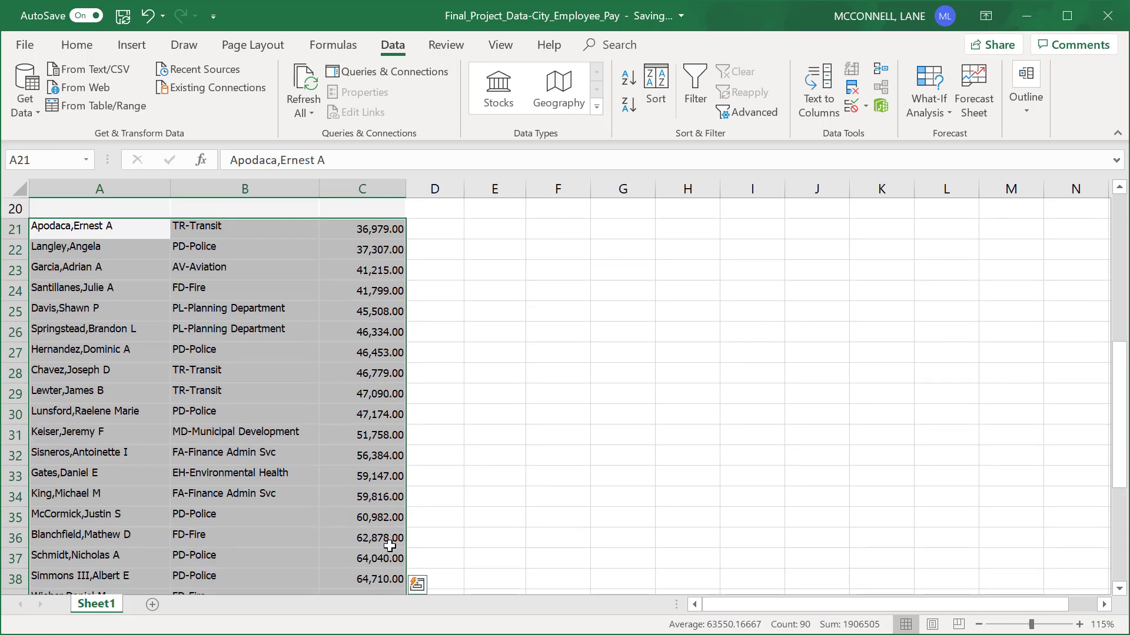
pyautogui.scroll(-9, 234, 461)
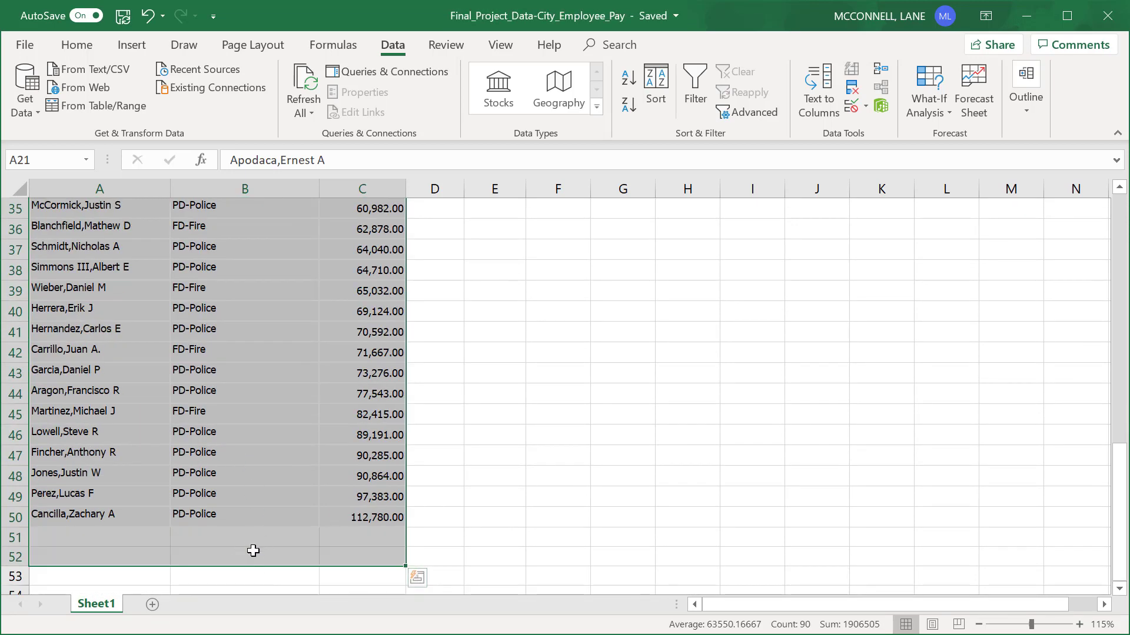
pyautogui.scroll(9, 250, 544)
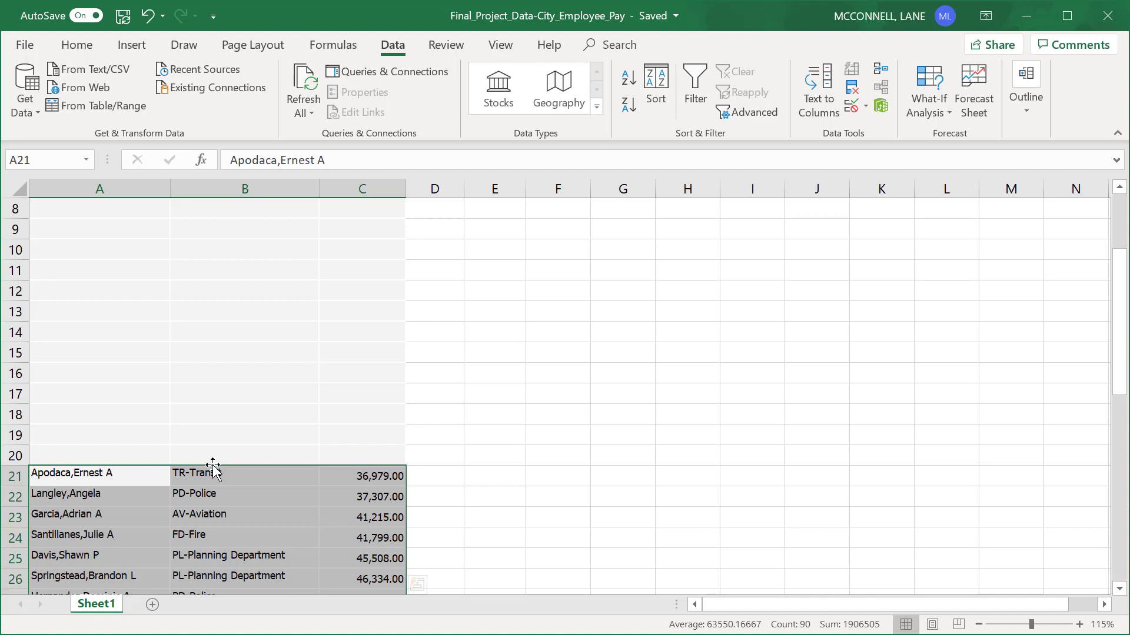
pyautogui.moveTo(213, 469); pyautogui.dragTo(212, 205)
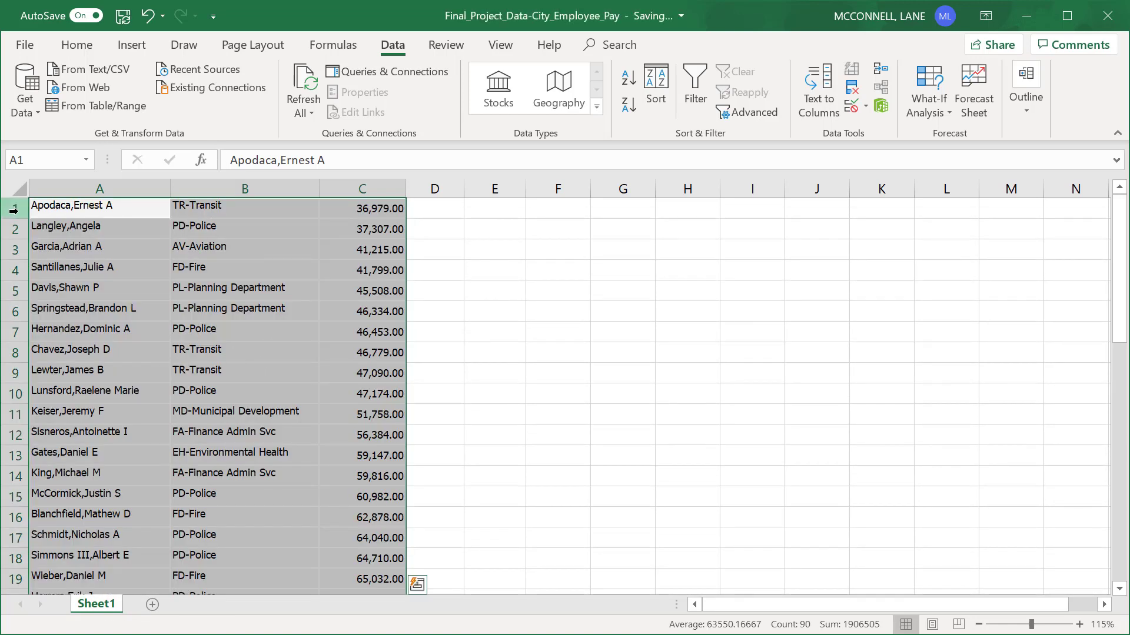
pyautogui.scroll(-6, 91, 379)
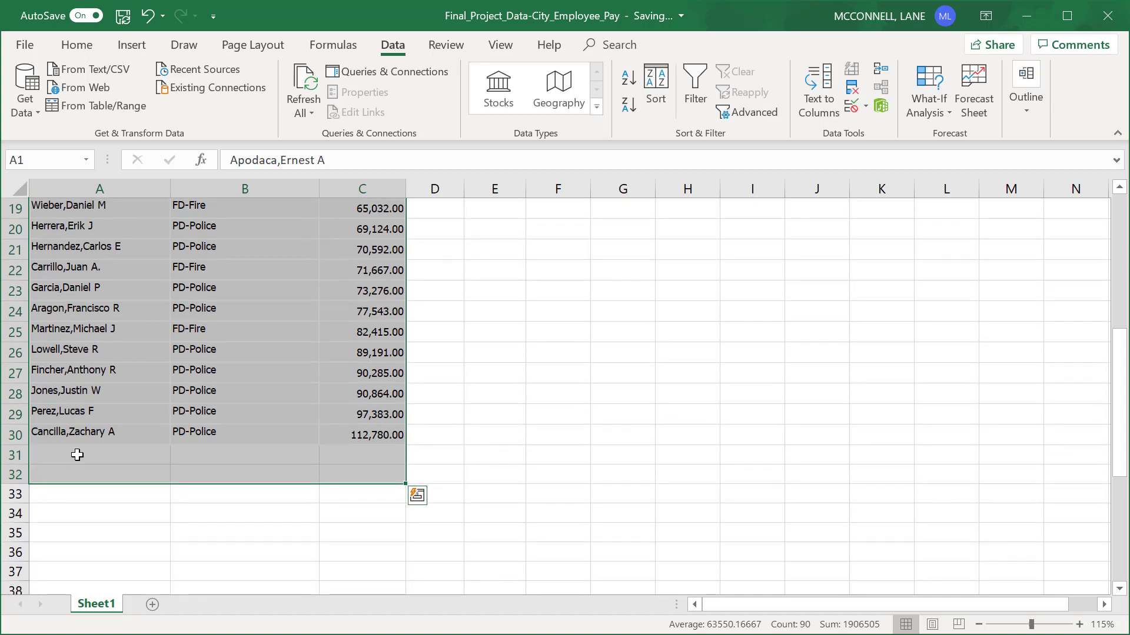
pyautogui.click(76, 454)
pyautogui.scroll(6, 207, 512)
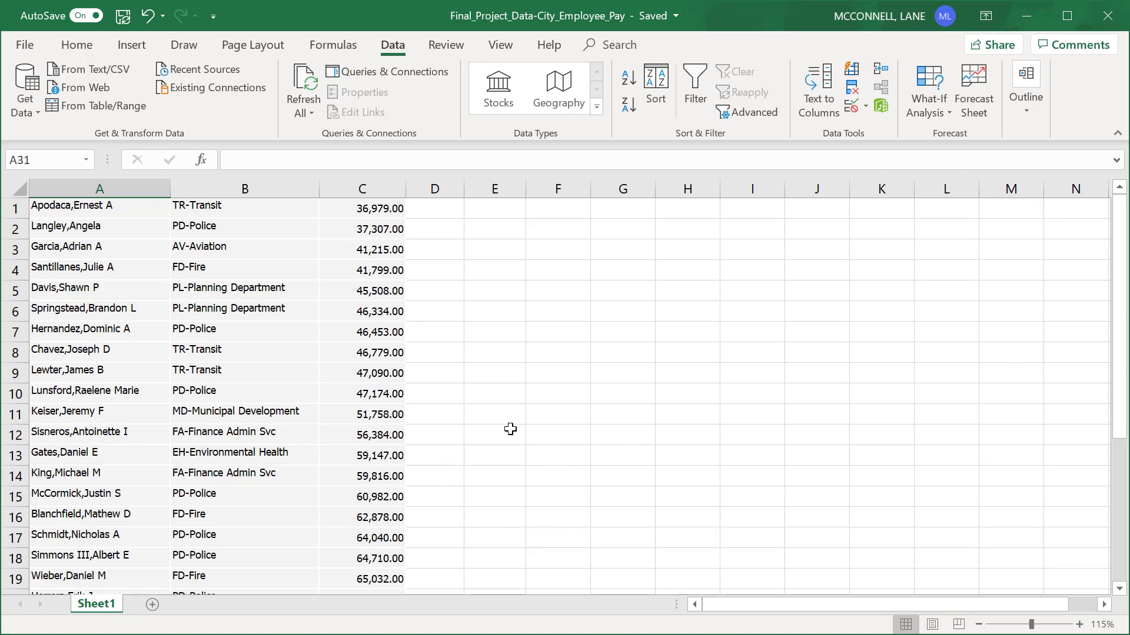
# Label cells B32, B33 and B34 below the data as mean, median and std dev
pyautogui.scroll(-4, 510, 429)
pyautogui.scroll(4, 510, 429)
pyautogui.scroll(-1, 461, 404)
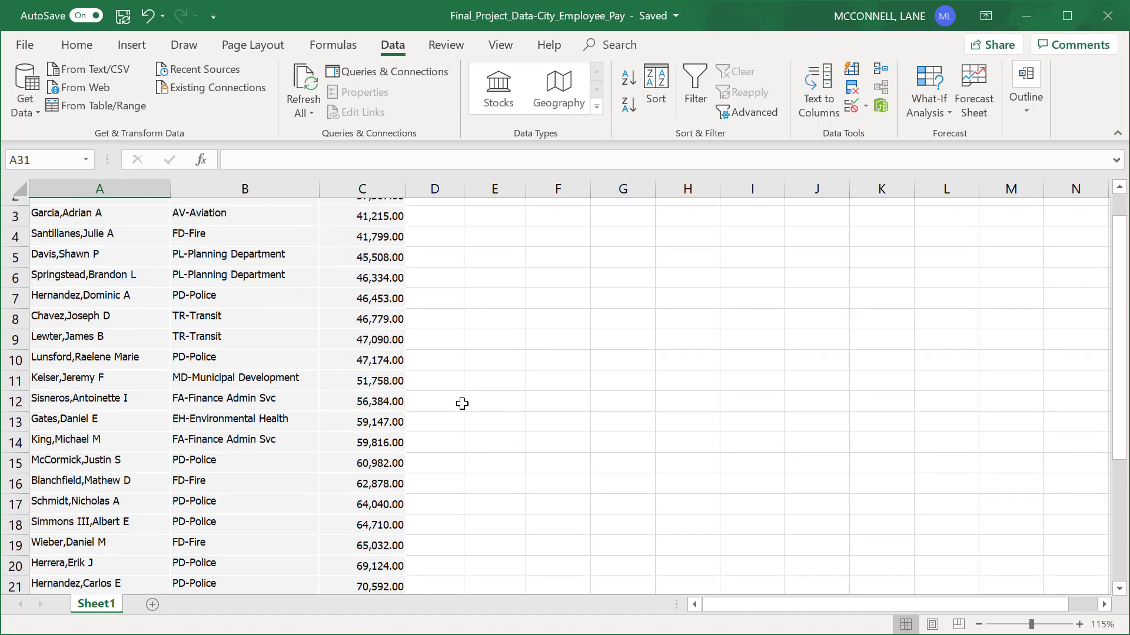
pyautogui.scroll(-5, 462, 404)
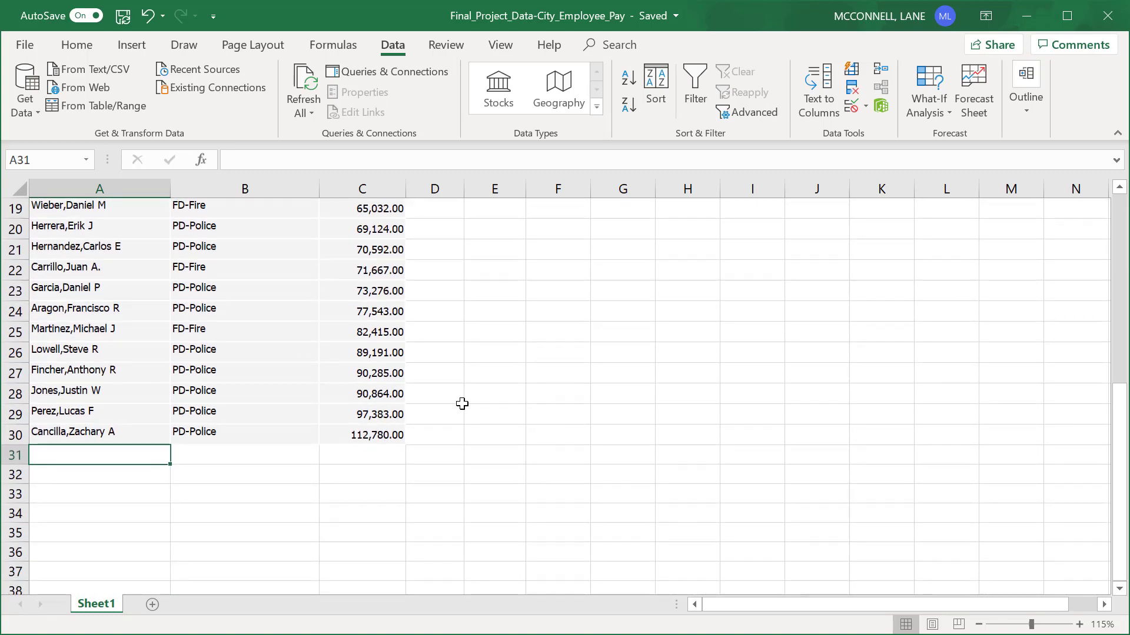
pyautogui.scroll(-1, 462, 404)
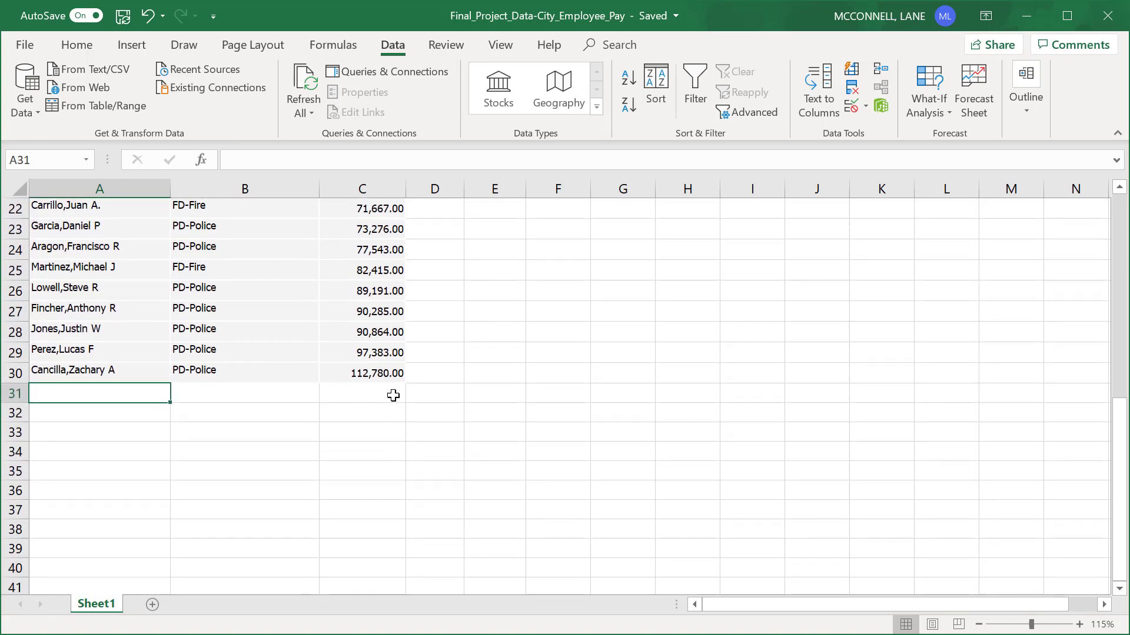
pyautogui.click(251, 415)
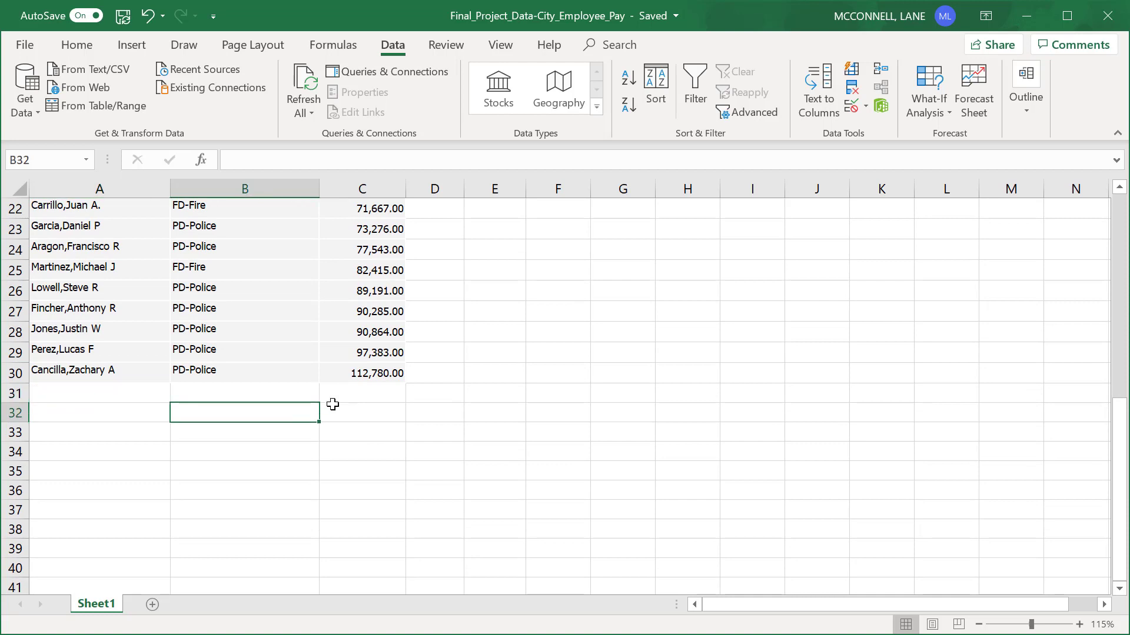
pyautogui.write('mean')
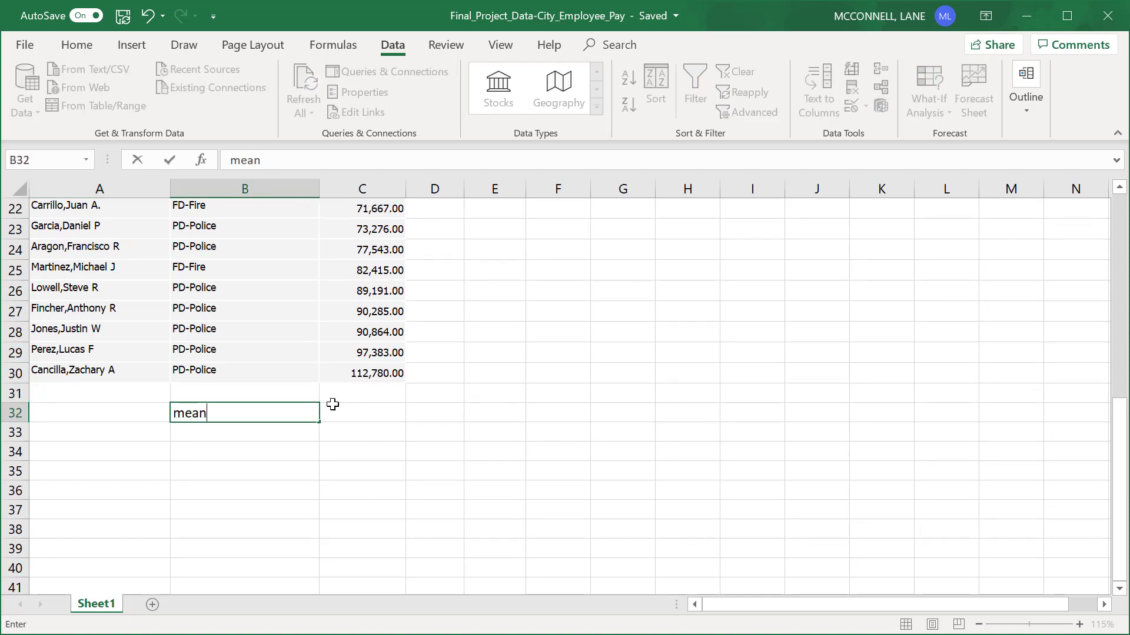
pyautogui.click(254, 434)
pyautogui.write('me')
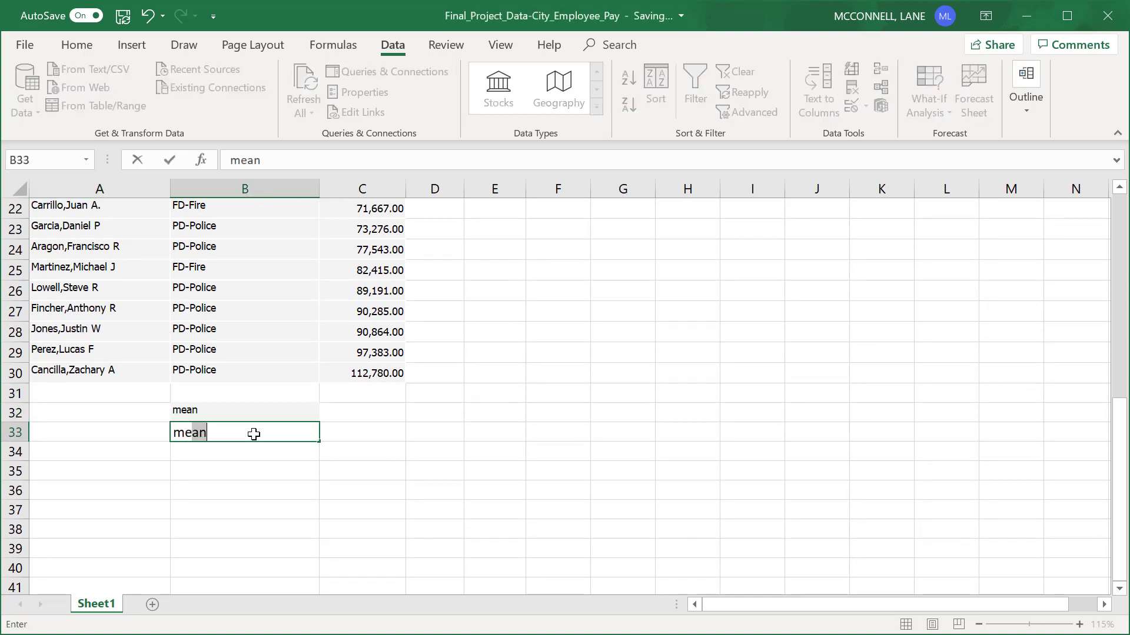
pyautogui.write('dian')
pyautogui.click(255, 449)
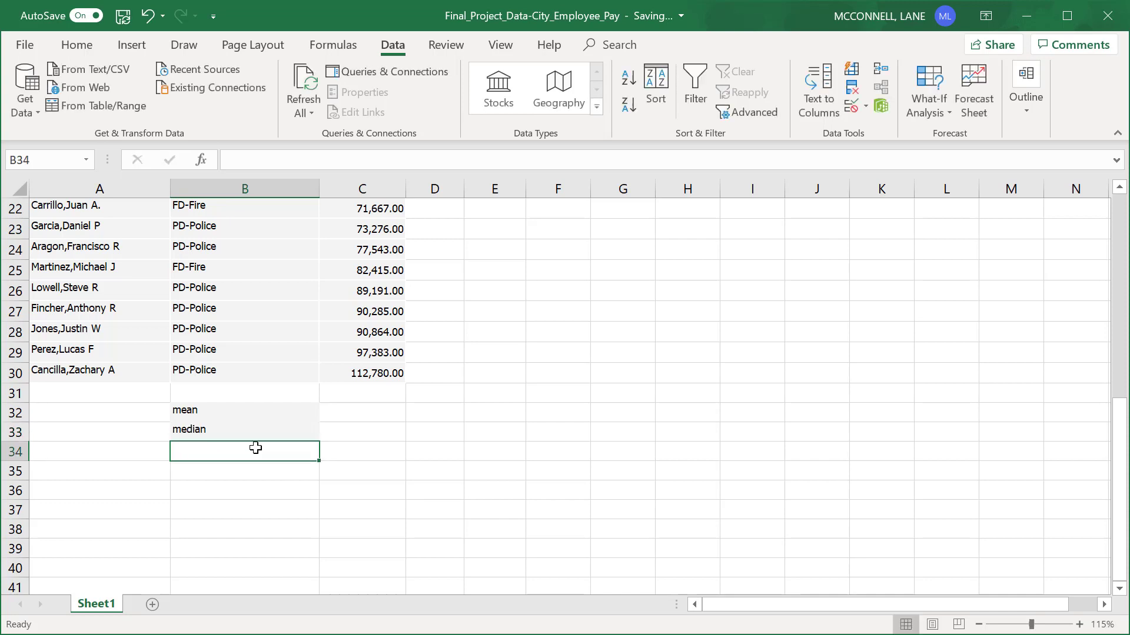
pyautogui.write('std dev')
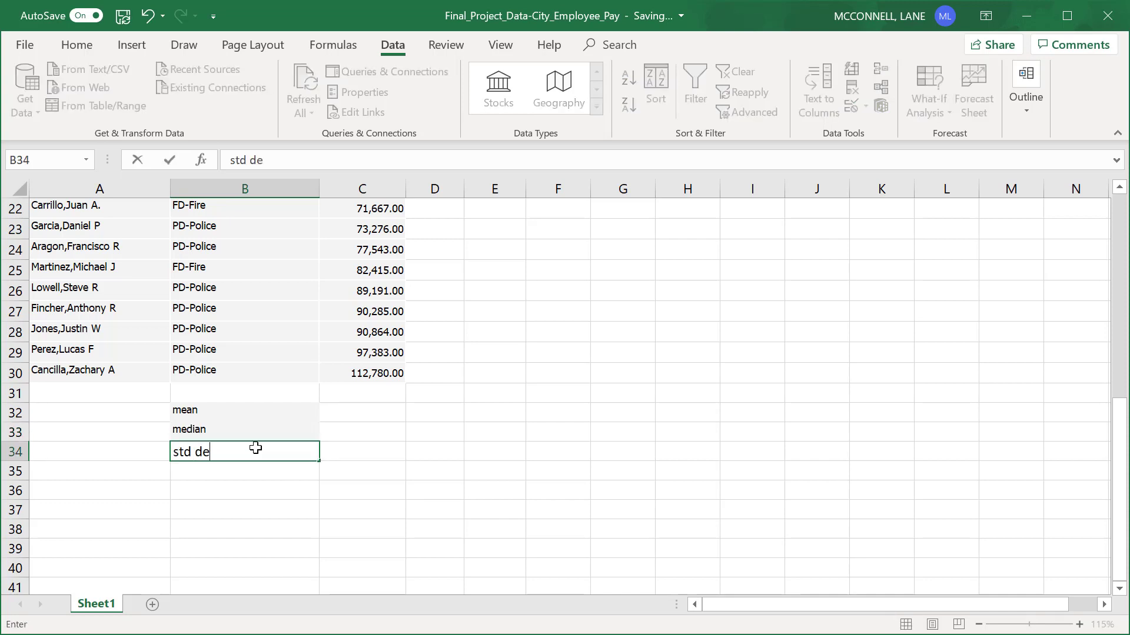
# Start a formula in C32, the cell beside the mean label
pyautogui.click(359, 413)
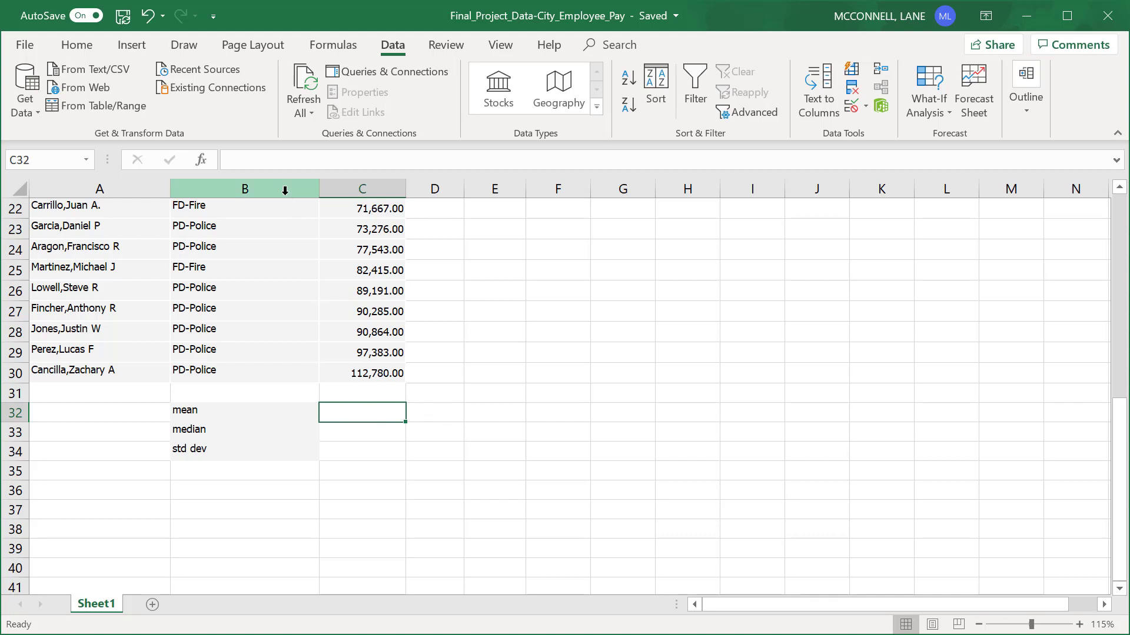
pyautogui.click(236, 159)
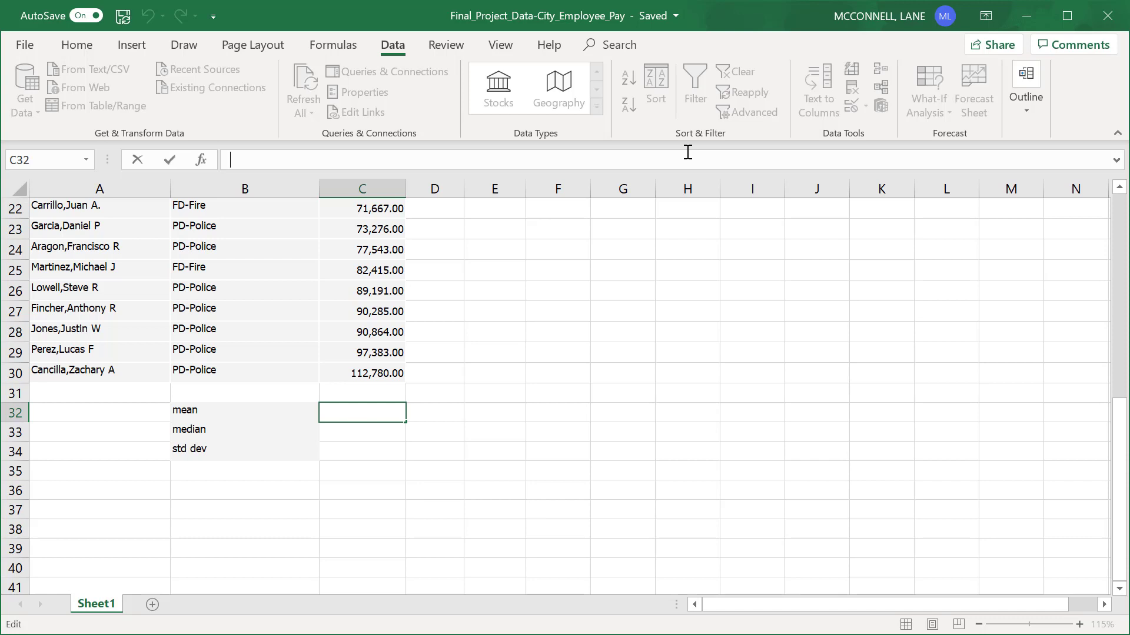
pyautogui.write('=')
# Try to use a function called mean in the C32 formula
pyautogui.write('m')
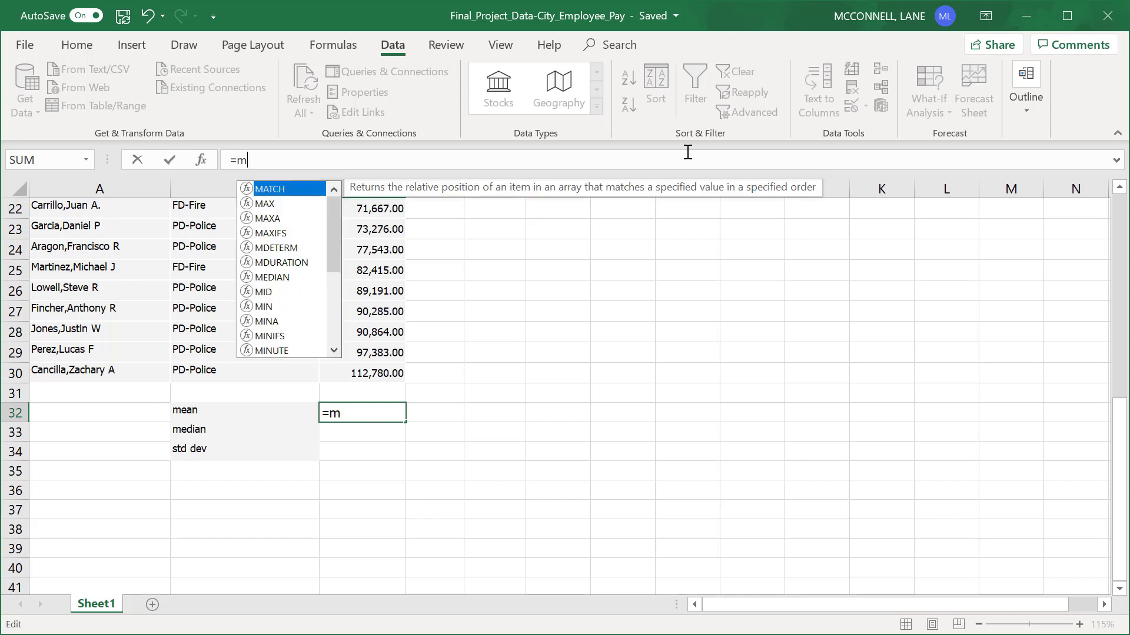
pyautogui.write('ean')
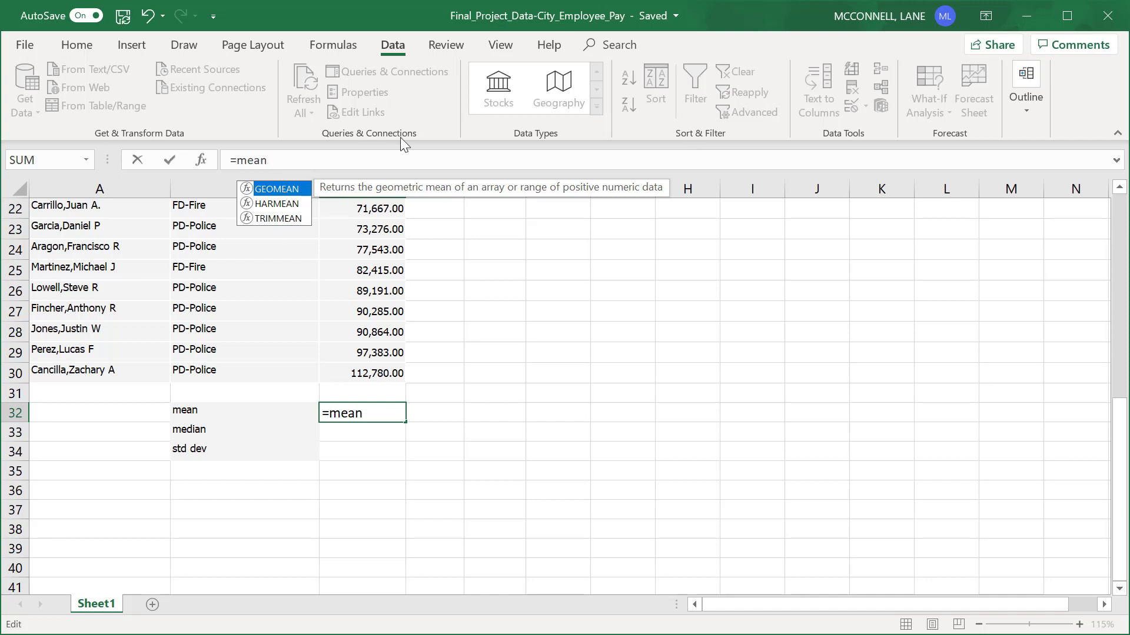
pyautogui.press('BackSpace')
pyautogui.press('BackSpace')
pyautogui.press('BackSpace')
pyautogui.press('BackSpace')
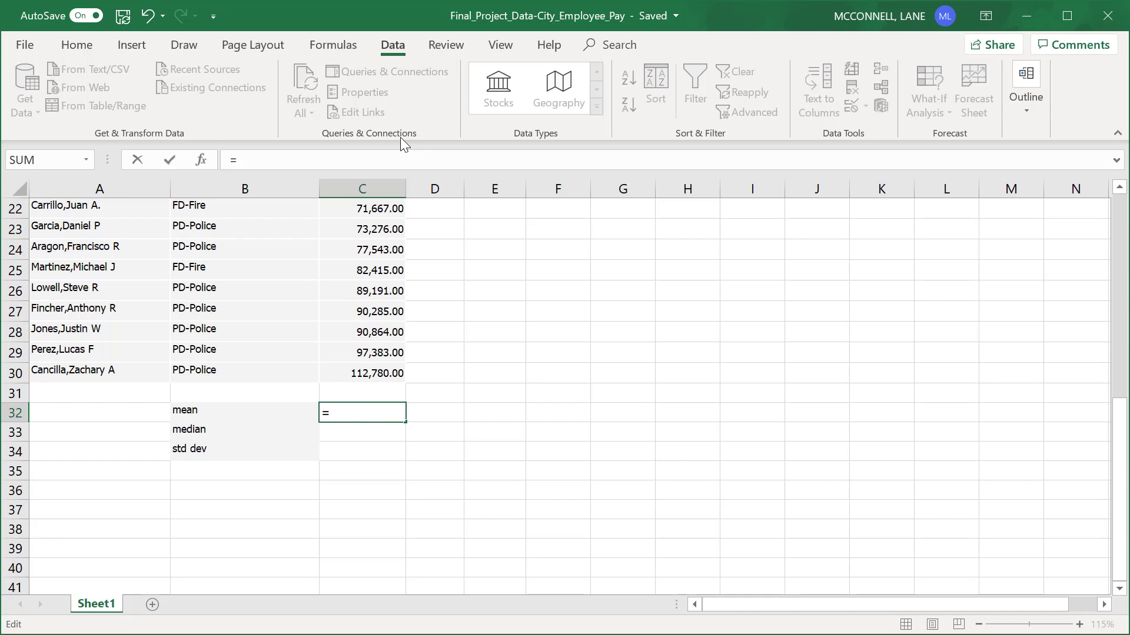
# Start the C32 formula with the AVERAGE function, leaving its argument empty
pyautogui.write('av')
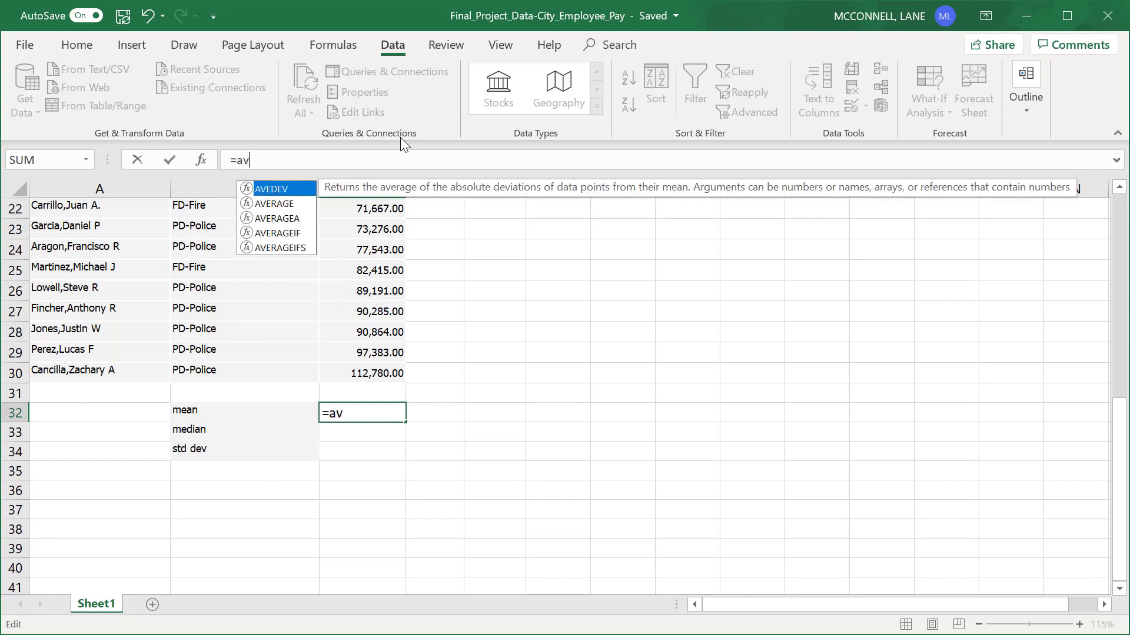
pyautogui.write('er')
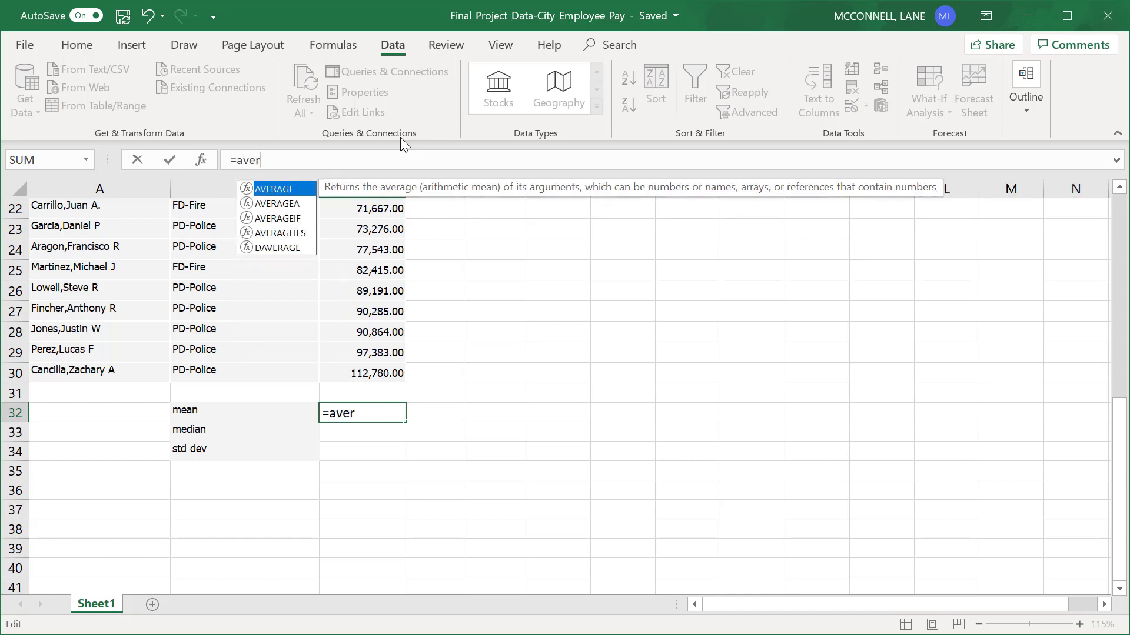
pyautogui.doubleClick(277, 189)
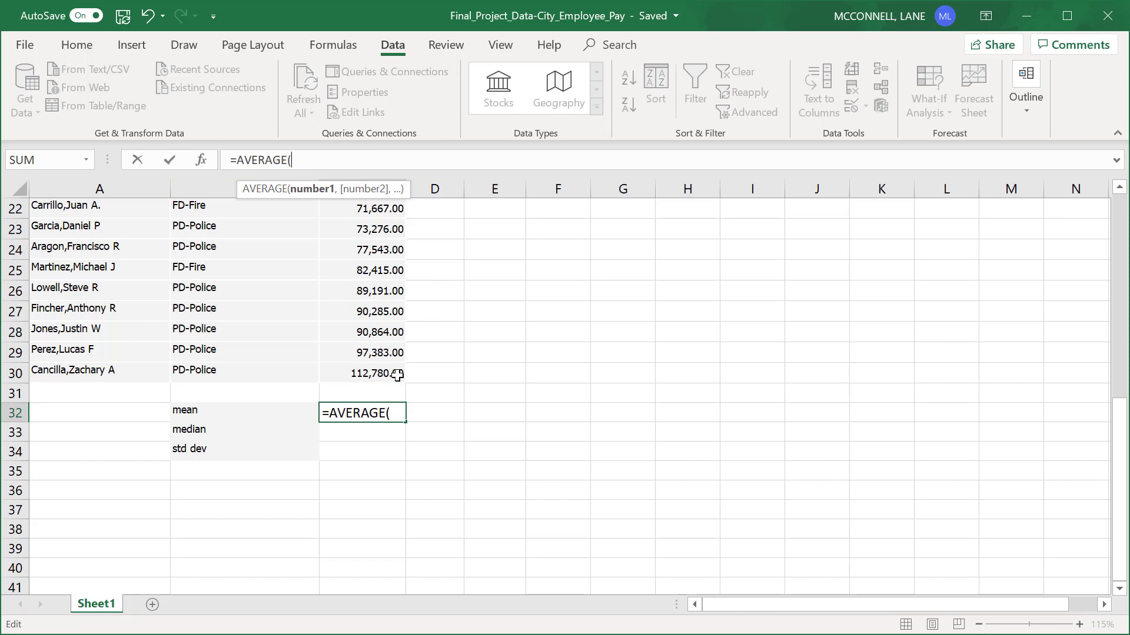
pyautogui.scroll(7, 398, 376)
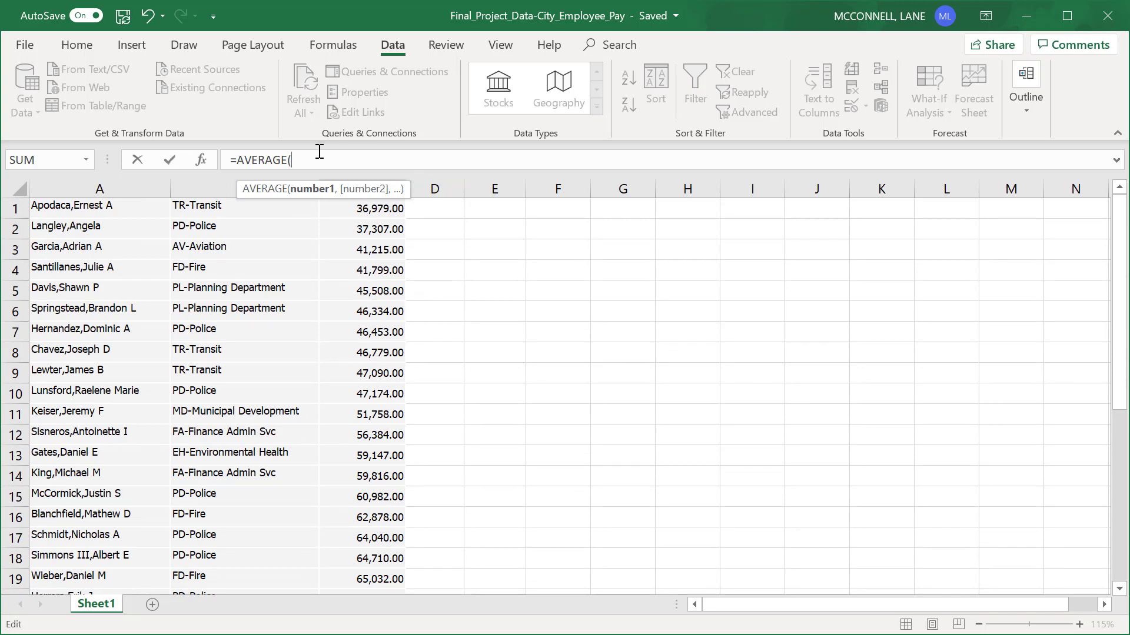
pyautogui.click(436, 208)
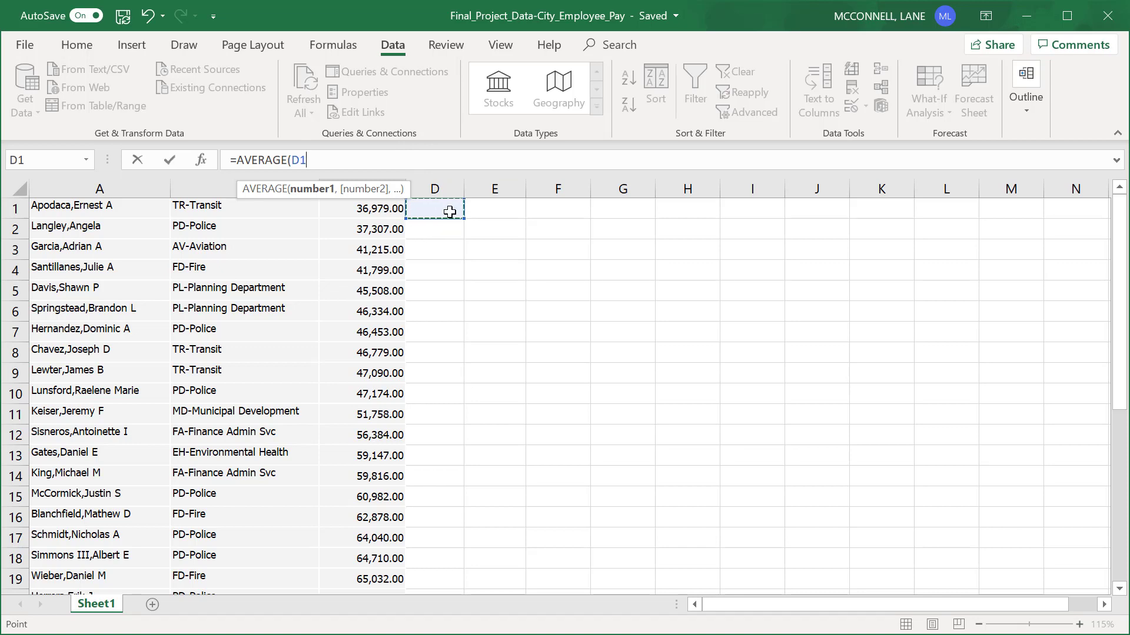
pyautogui.press('BackSpace')
pyautogui.press('BackSpace')
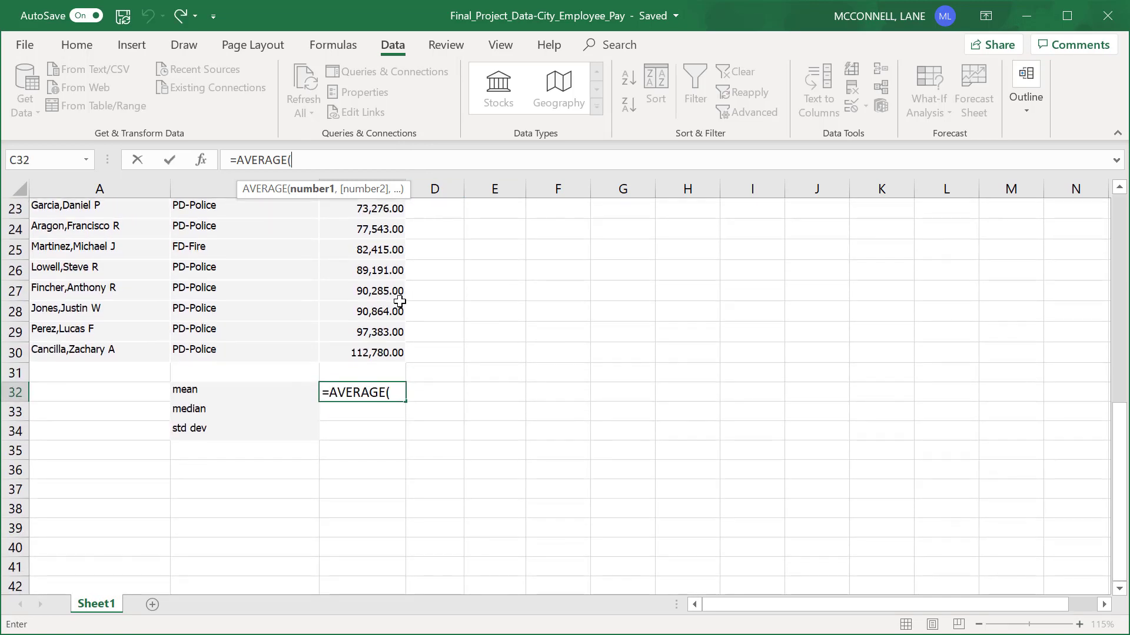
# Complete the AVERAGE formula in C32 with the pay range C1:C30
pyautogui.scroll(7, 397, 307)
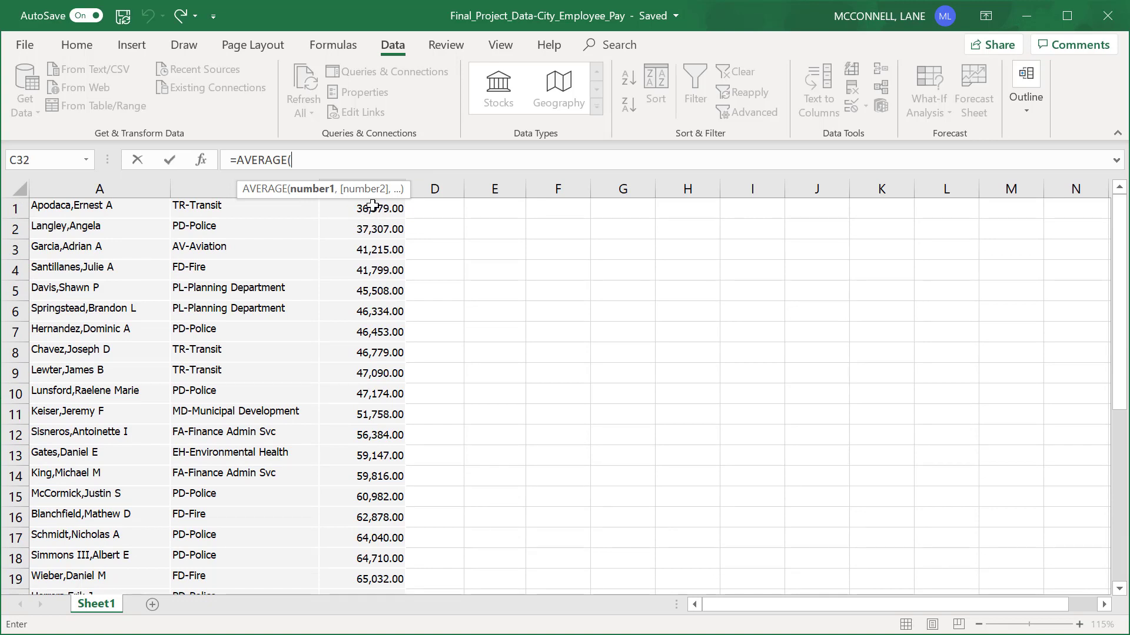
pyautogui.moveTo(349, 207); pyautogui.dragTo(368, 550)
pyautogui.scroll(4, 383, 512)
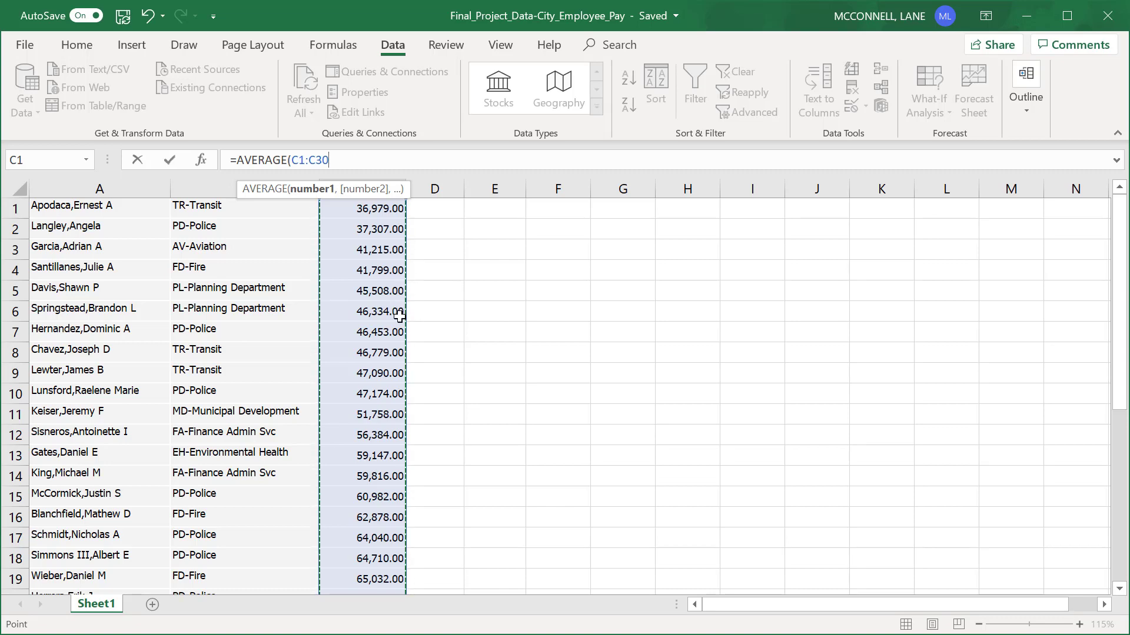
pyautogui.scroll(-5, 389, 294)
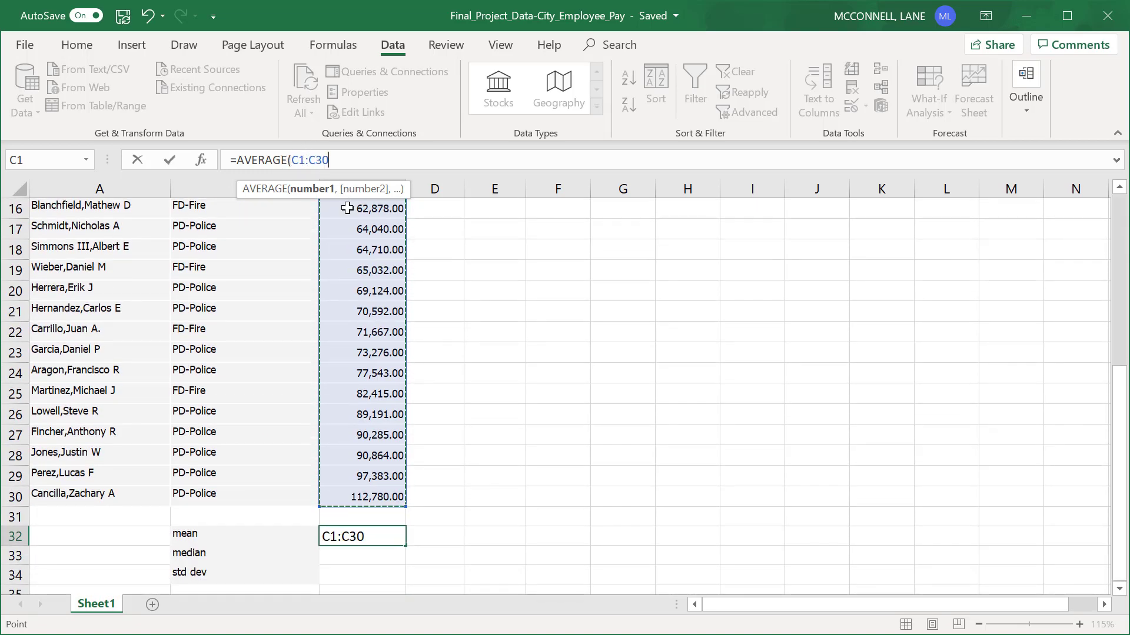
pyautogui.scroll(5, 353, 223)
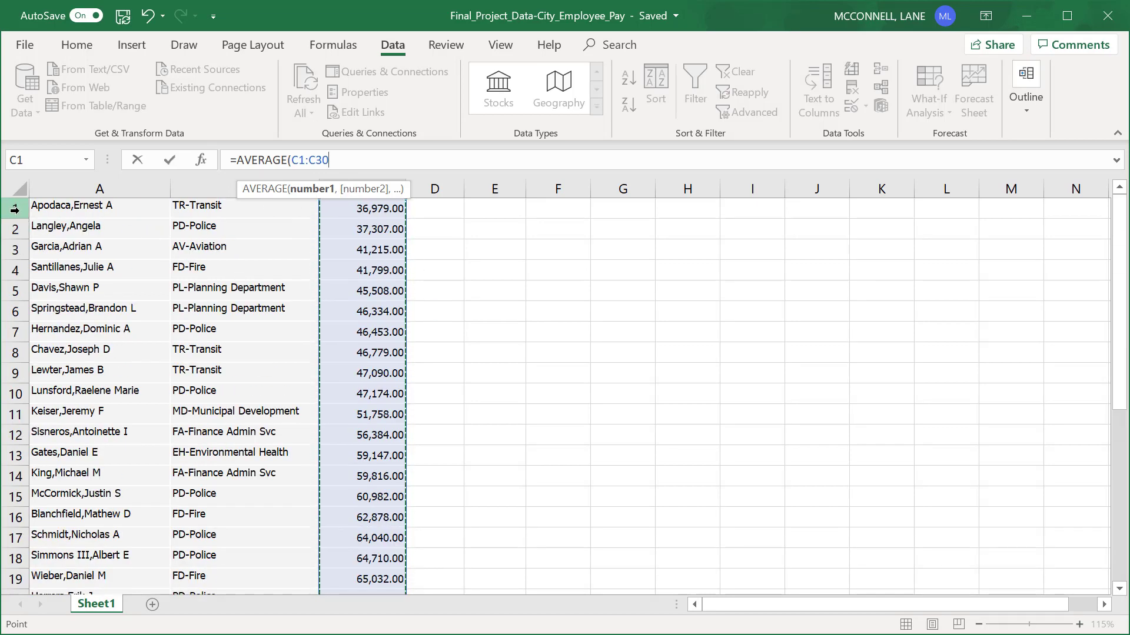
pyautogui.scroll(-7, 41, 304)
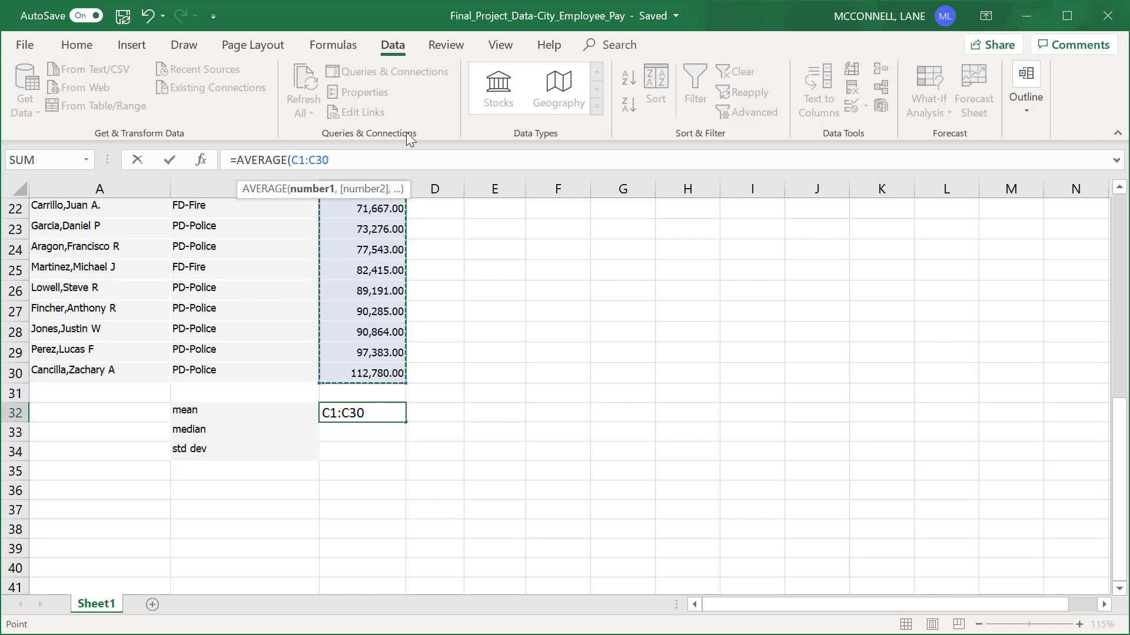
pyautogui.write(')')
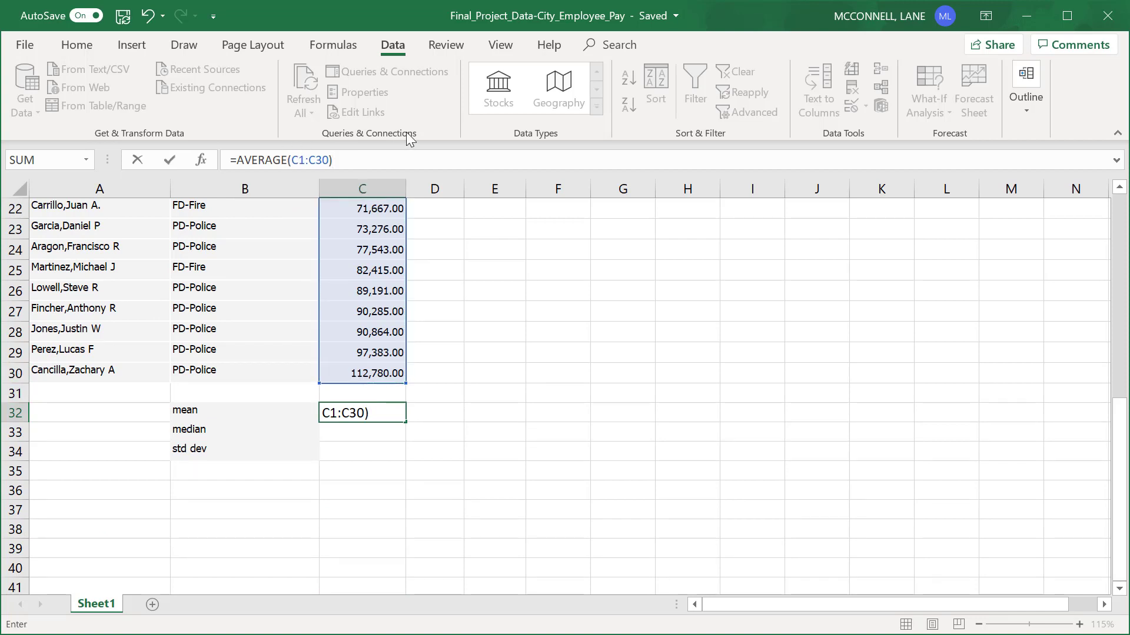
pyautogui.press('Return')
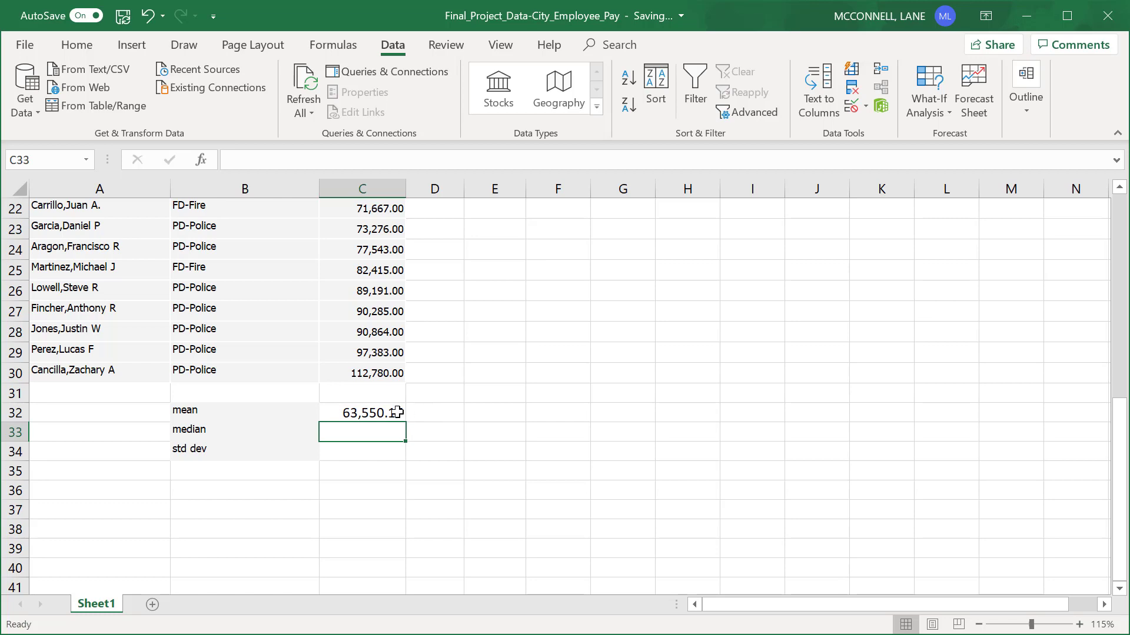
# Reopen the mean formula in C32, remove its range and enter c1:c30 as the argument again
pyautogui.scroll(6, 398, 412)
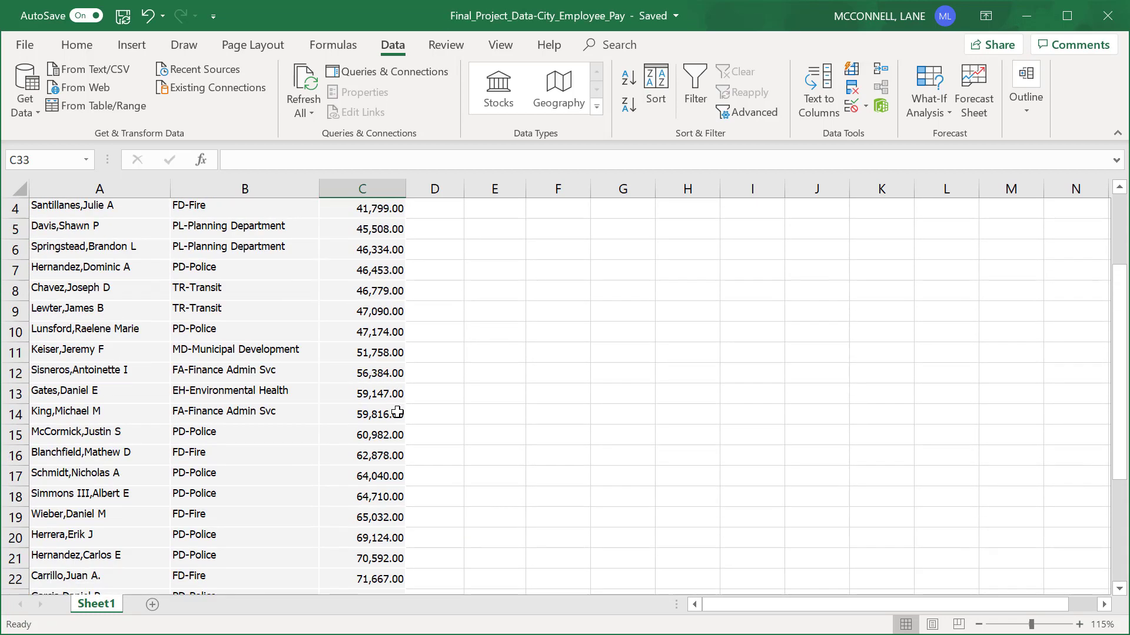
pyautogui.scroll(1, 397, 412)
pyautogui.scroll(-7, 398, 400)
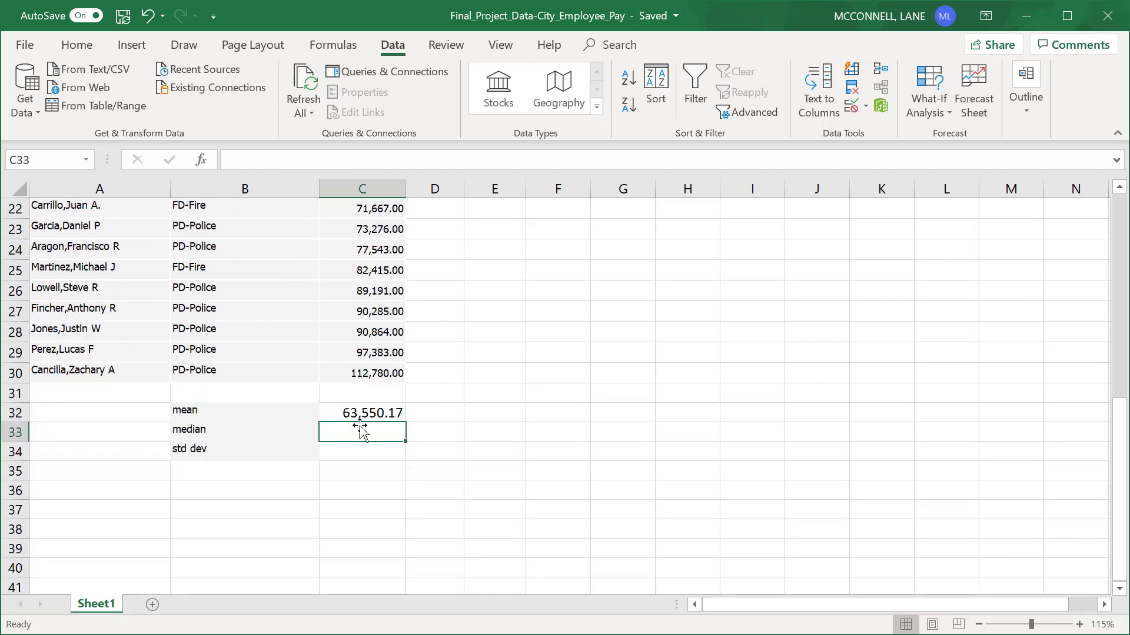
pyautogui.click(350, 413)
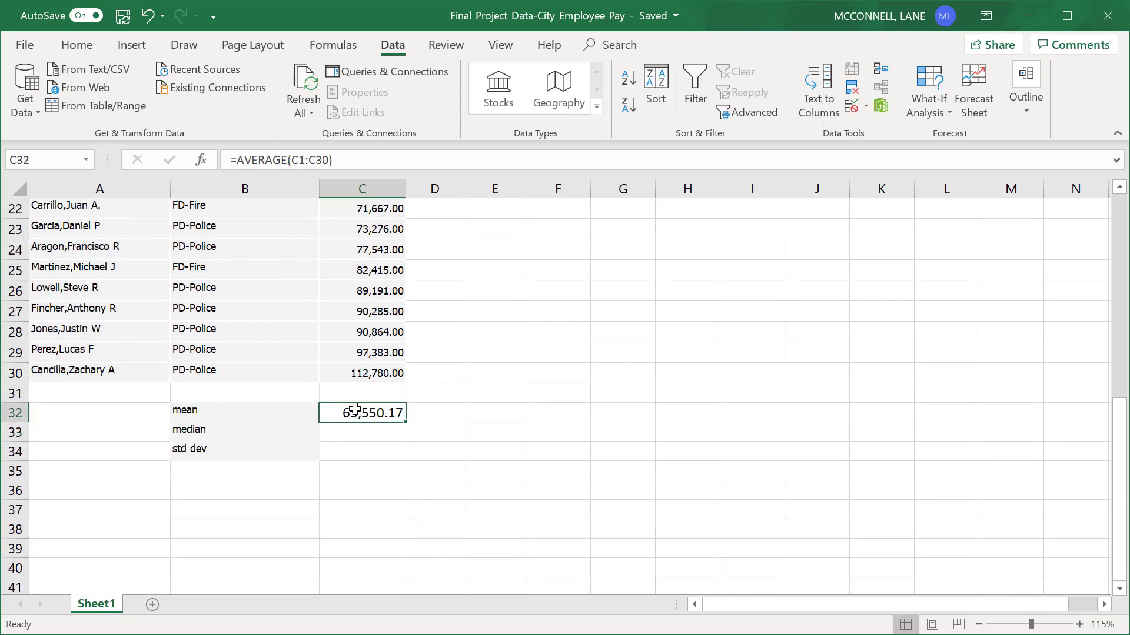
pyautogui.doubleClick(353, 413)
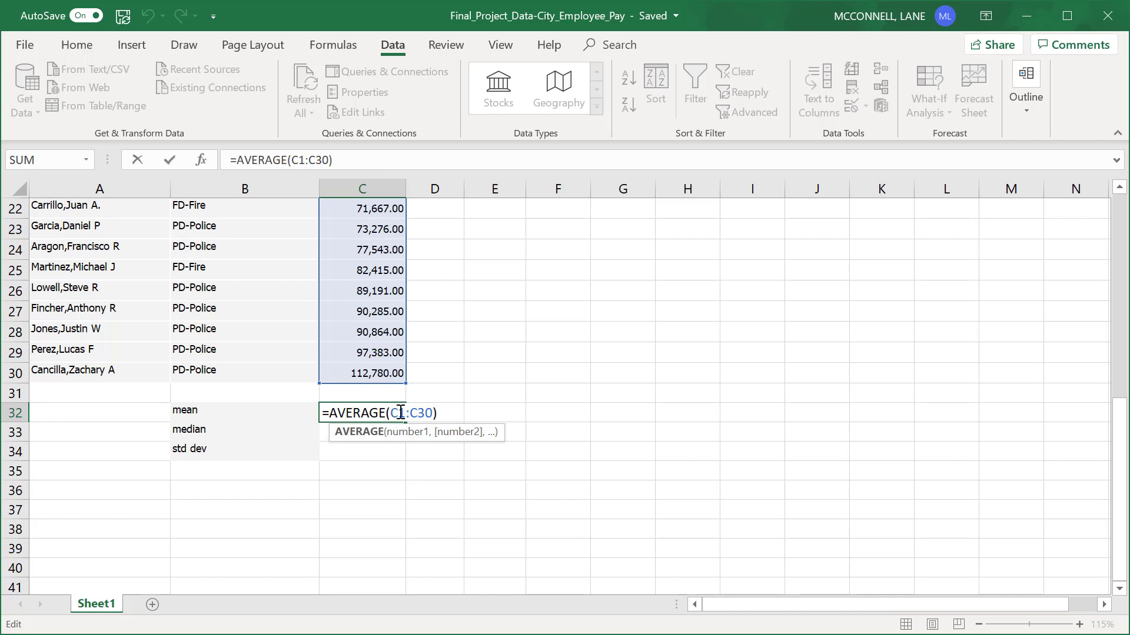
pyautogui.moveTo(391, 412); pyautogui.dragTo(474, 407)
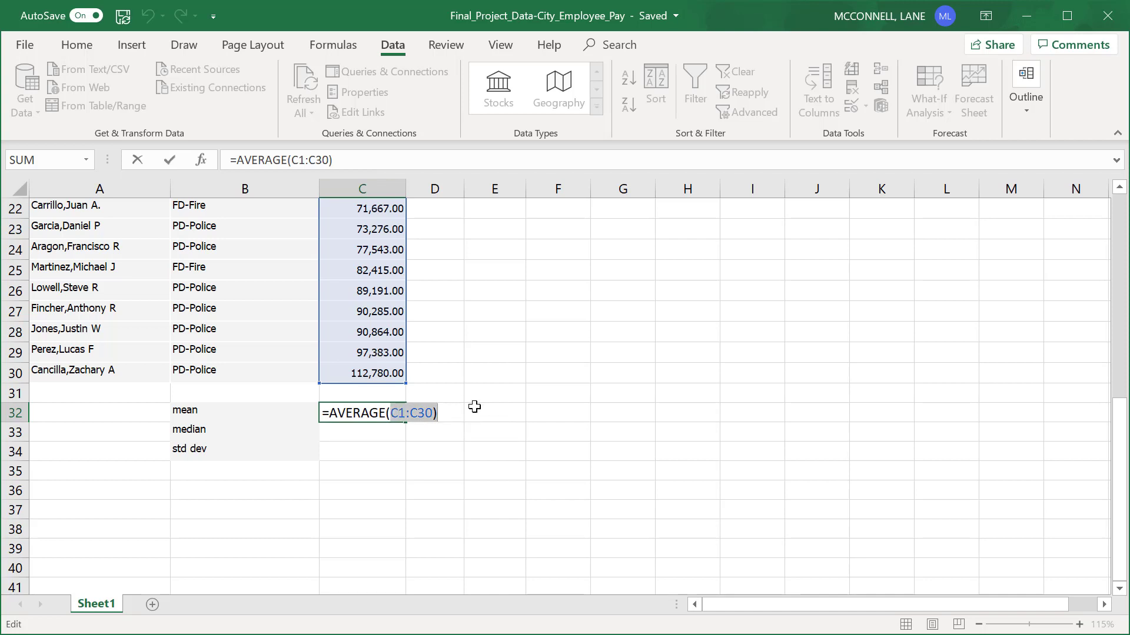
pyautogui.press('BackSpace')
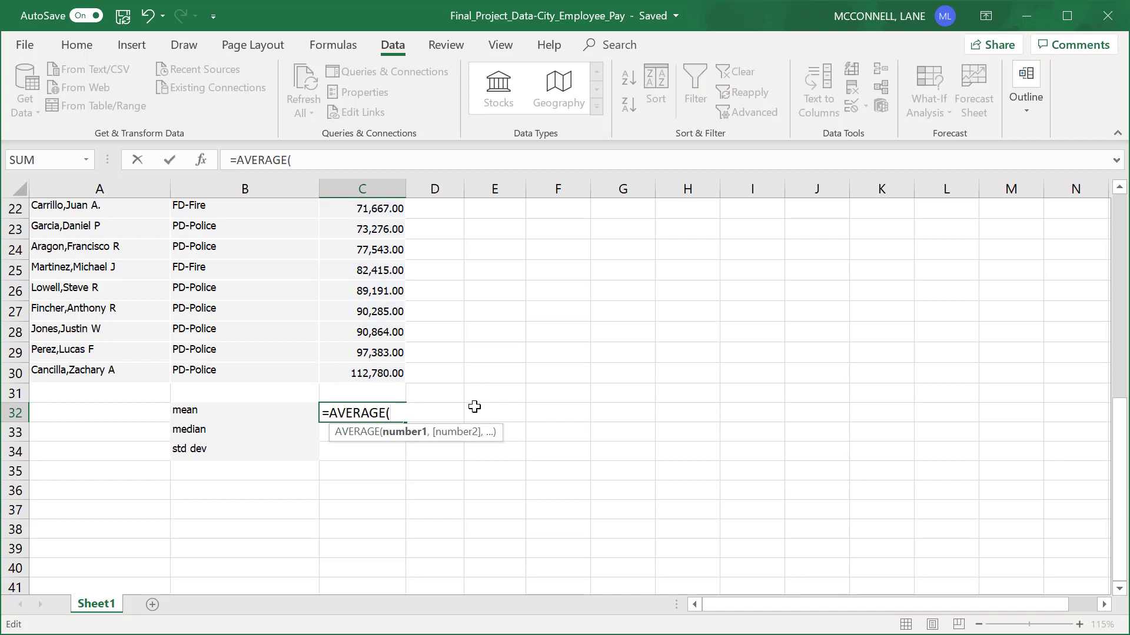
pyautogui.write('c')
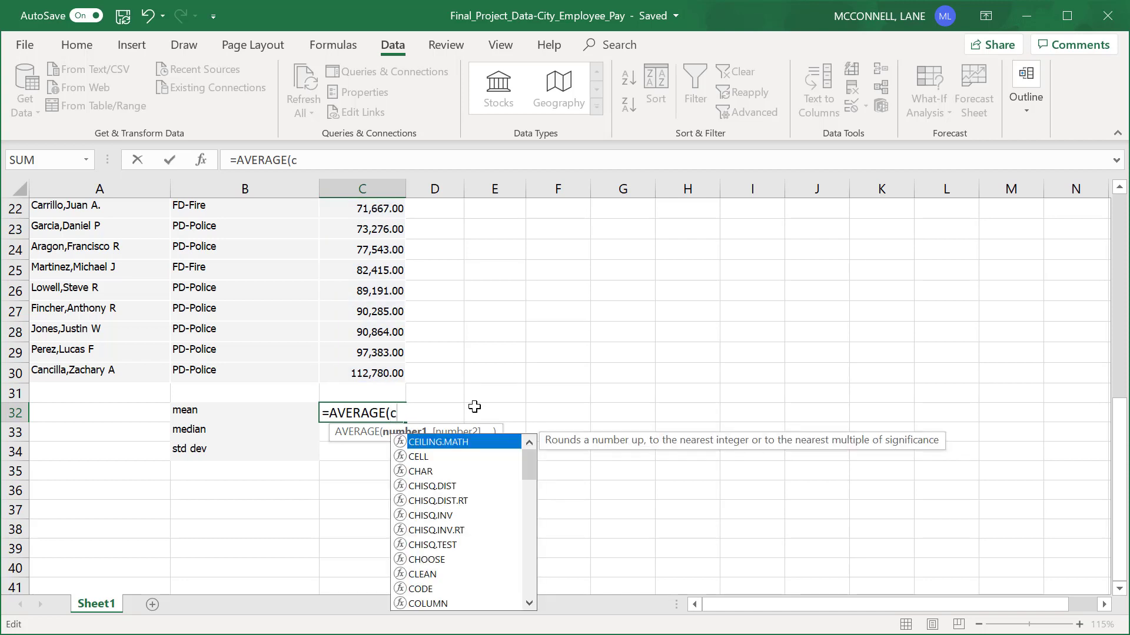
pyautogui.write('1')
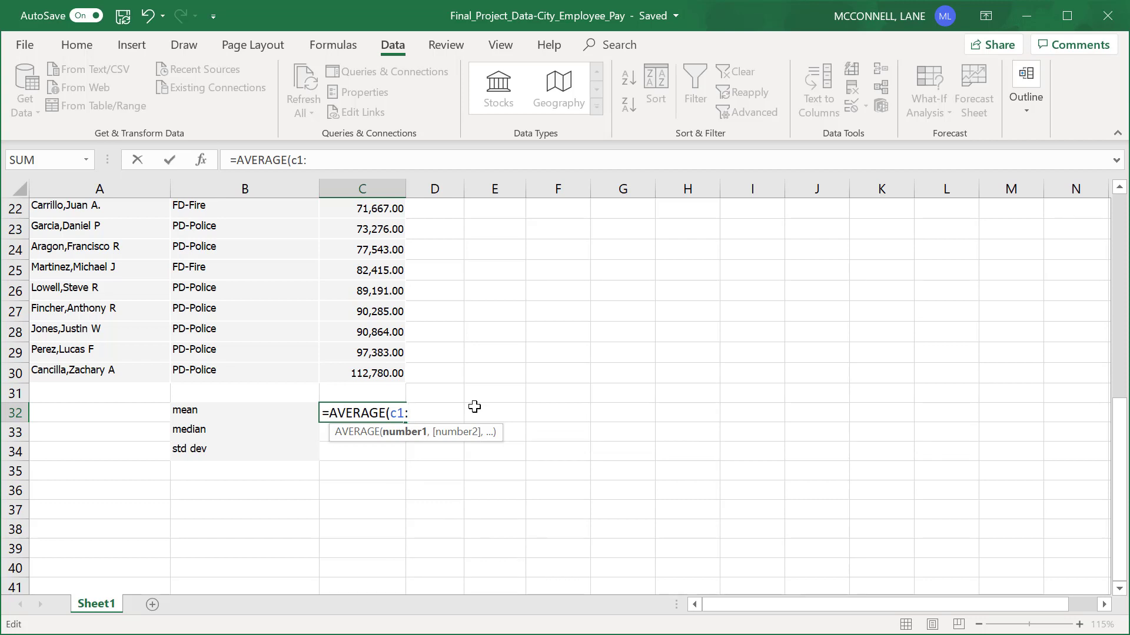
pyautogui.write(':c30')
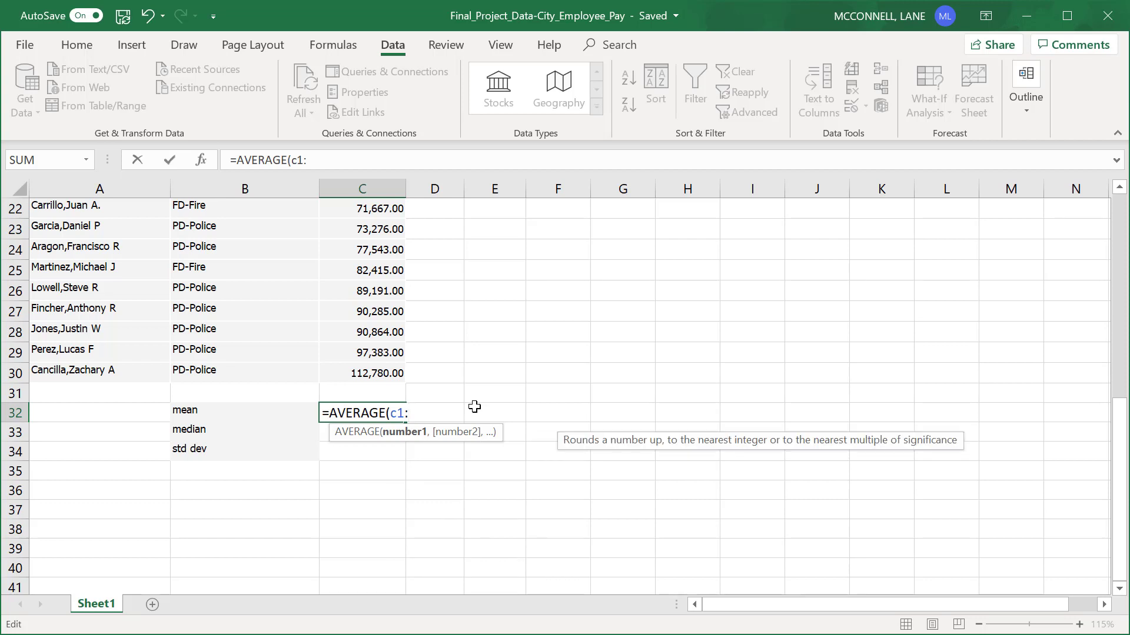
pyautogui.write(')')
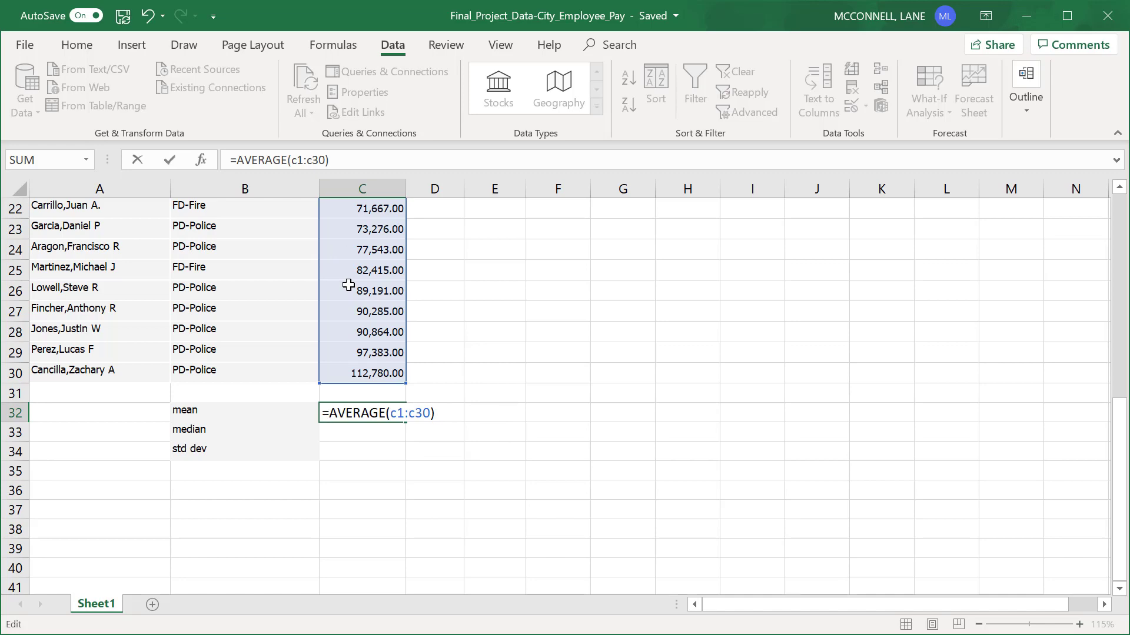
pyautogui.press('Return')
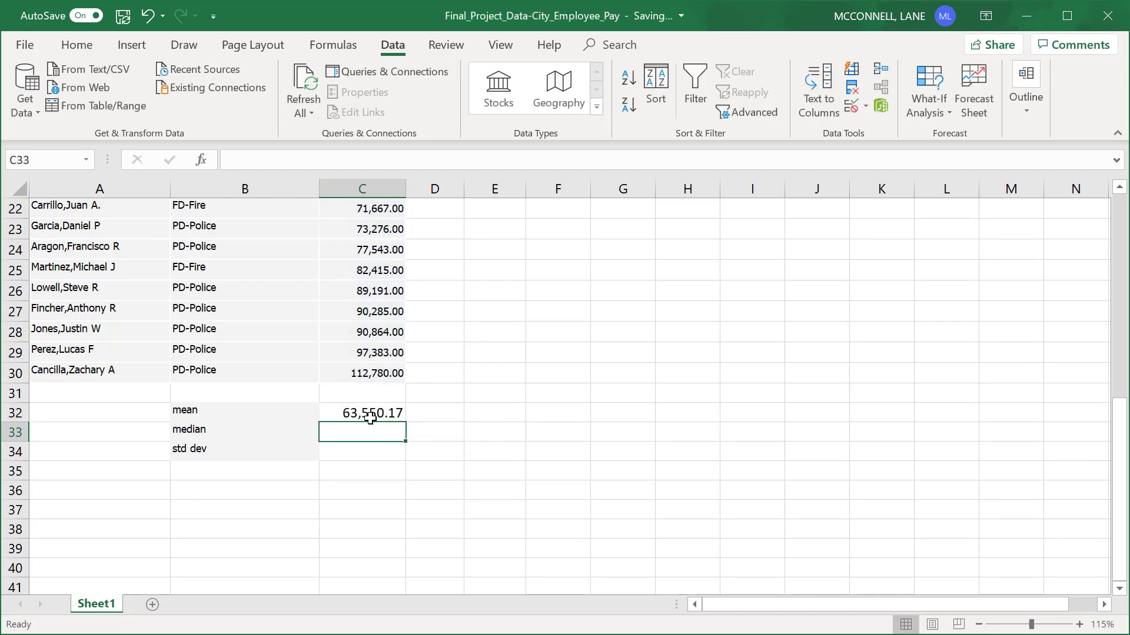
# Start a formula with the MEDIAN function in C33, beside the median label
pyautogui.scroll(7, 371, 416)
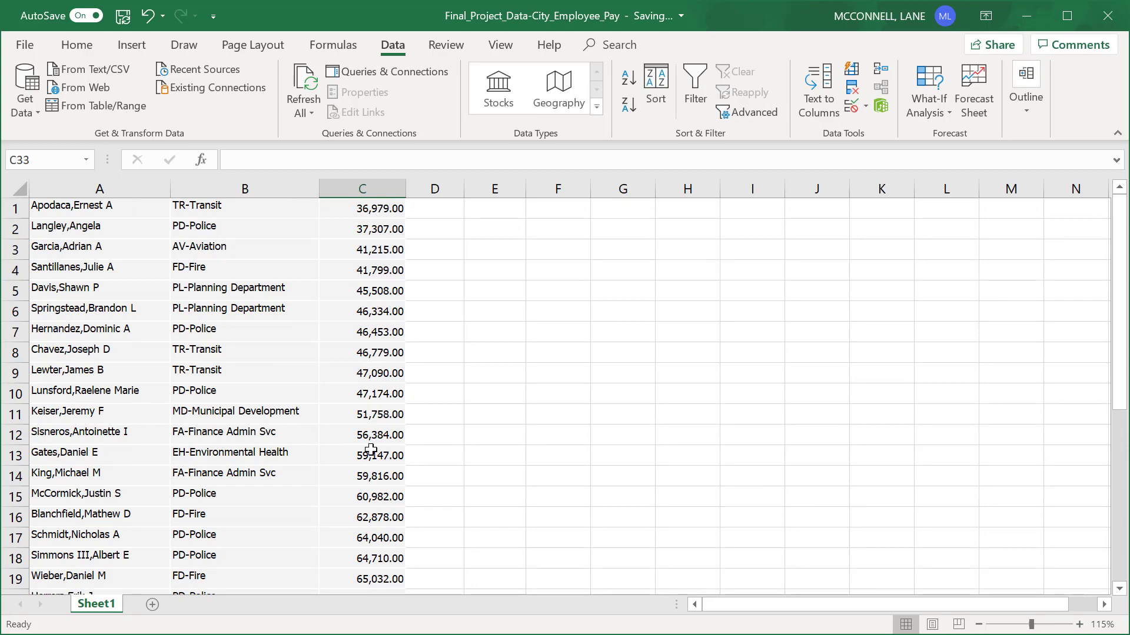
pyautogui.scroll(-2, 371, 536)
pyautogui.scroll(-3, 371, 536)
pyautogui.scroll(5, 373, 530)
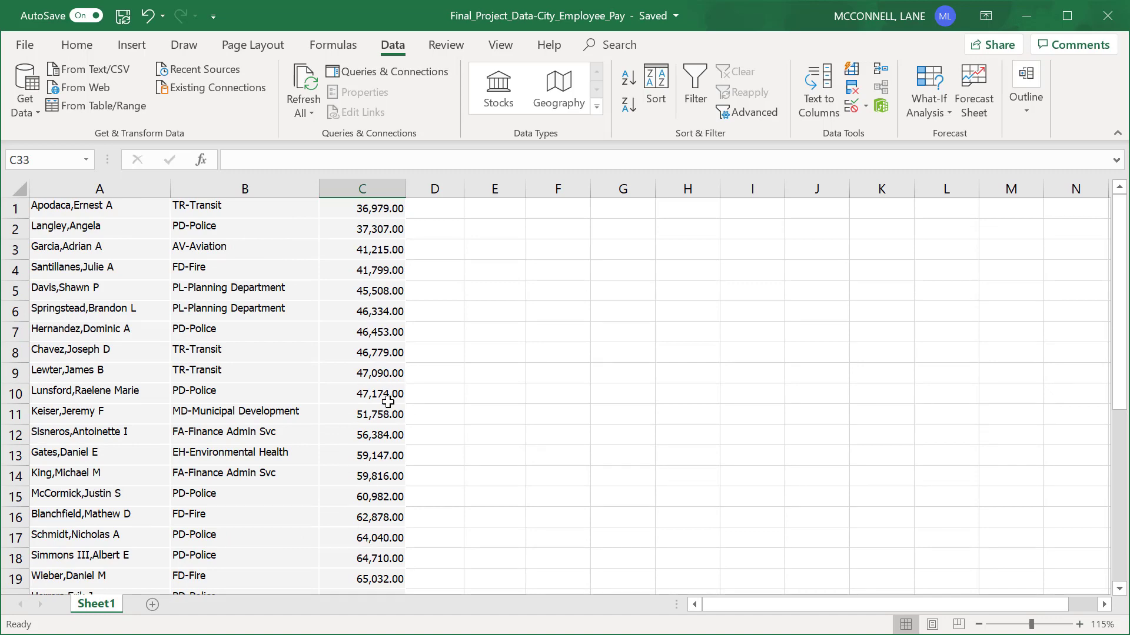
pyautogui.scroll(-6, 388, 402)
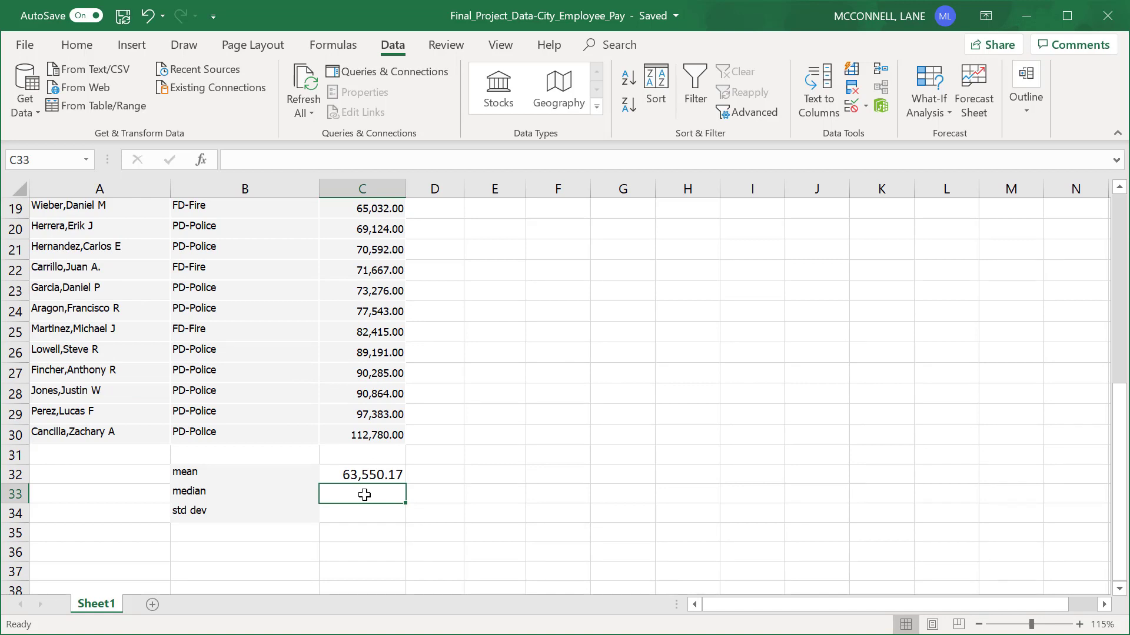
pyautogui.click(263, 155)
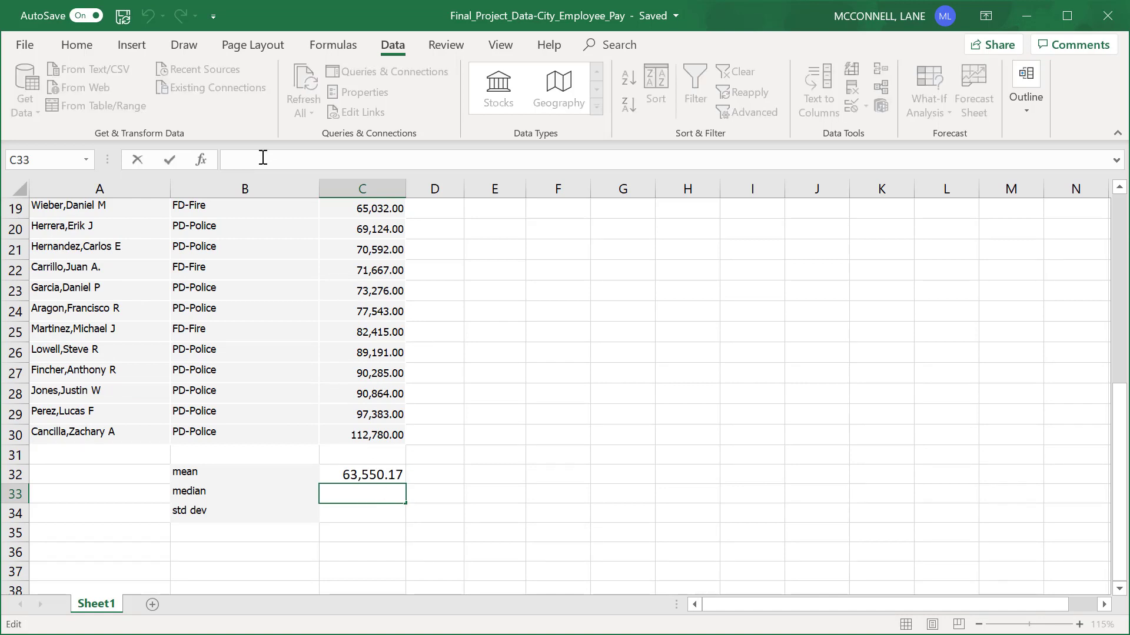
pyautogui.write('=med')
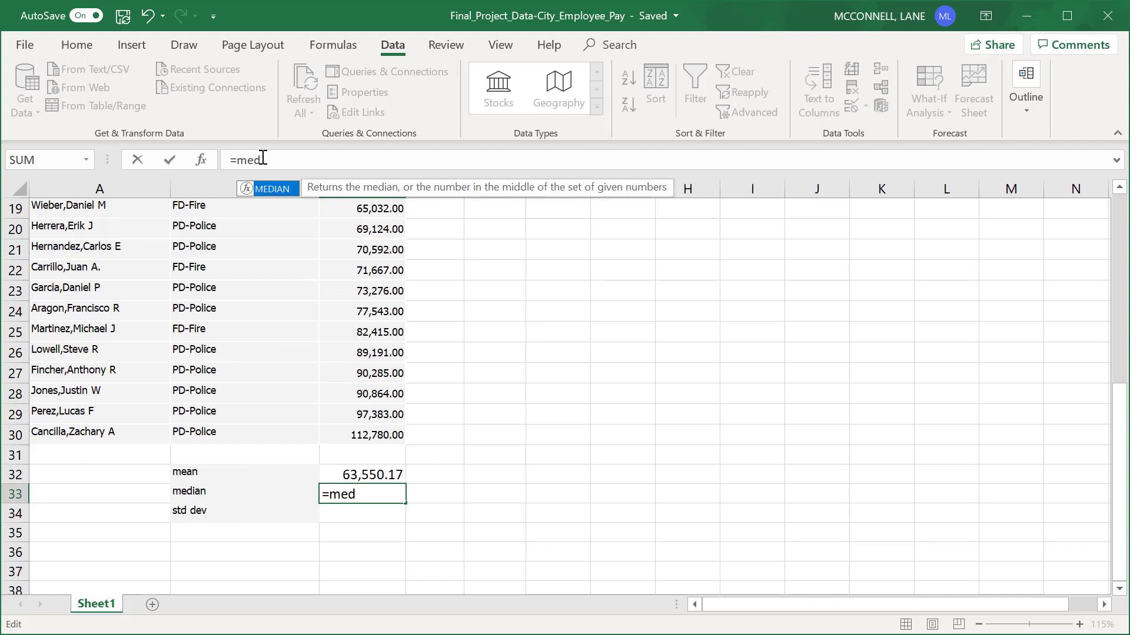
pyautogui.doubleClick(280, 188)
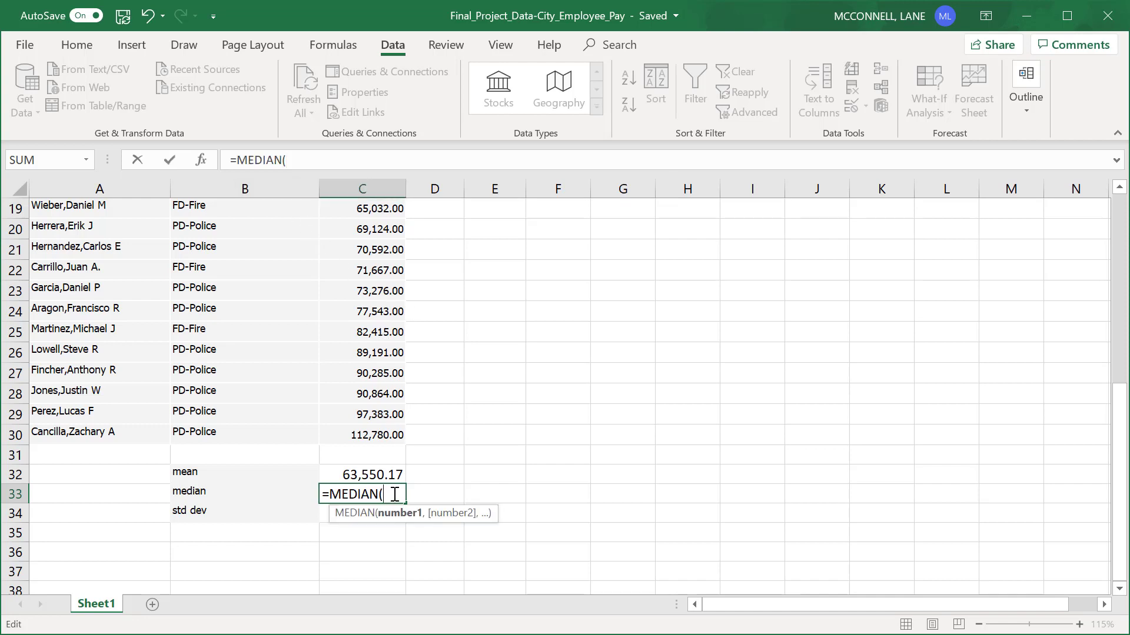
# Complete the MEDIAN formula in C33 with the pay range c1:c30
pyautogui.write('c')
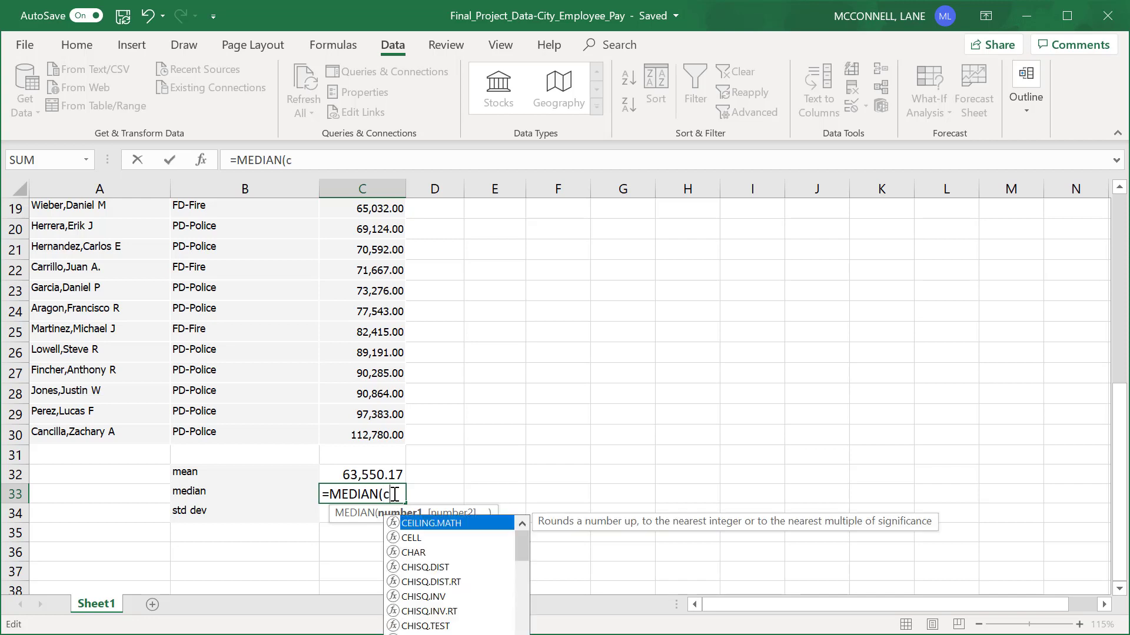
pyautogui.write('1:c30')
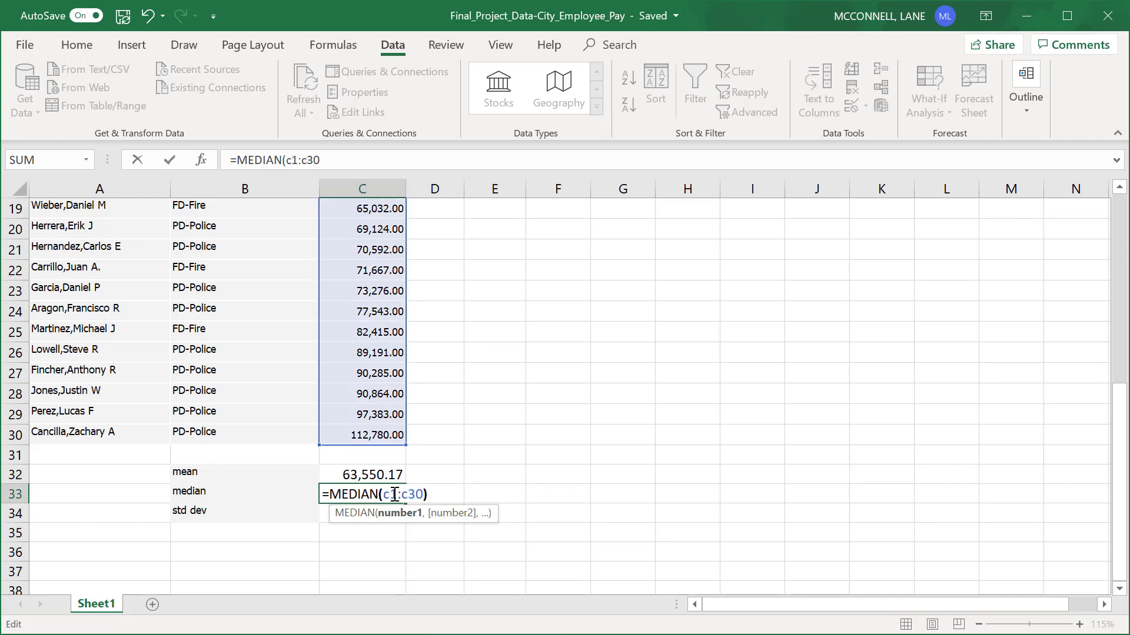
pyautogui.write(')')
pyautogui.scroll(6, 391, 495)
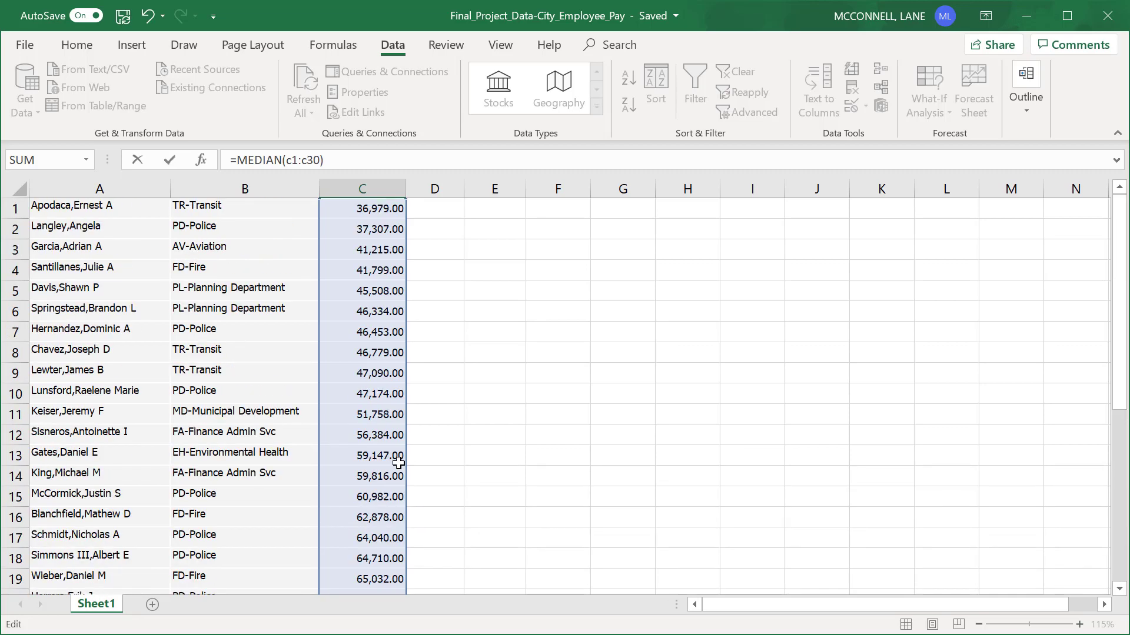
pyautogui.scroll(-5, 409, 454)
pyautogui.scroll(-1, 409, 454)
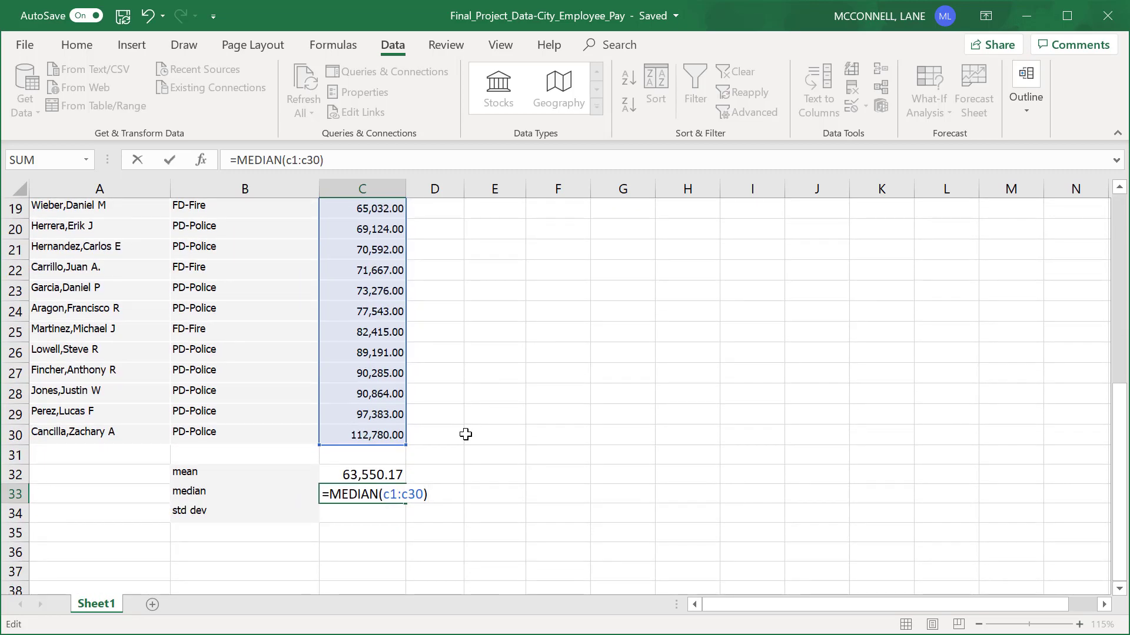
pyautogui.press('Return')
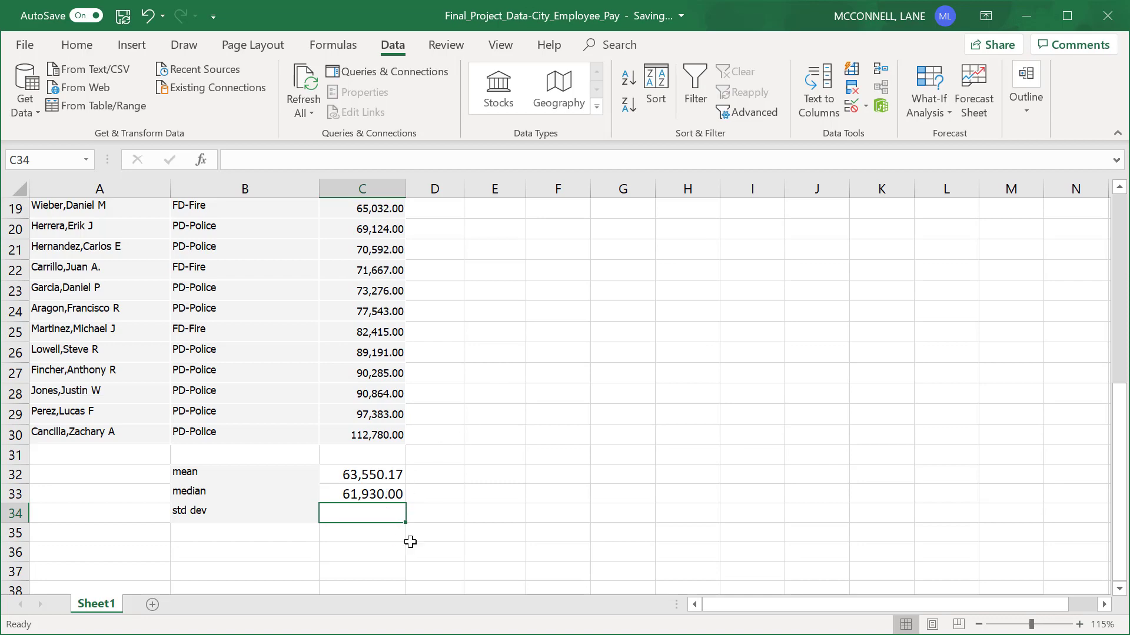
# Calculate the standard deviation of pay in C34 with the STDEV function over c1:c30
pyautogui.scroll(6, 386, 443)
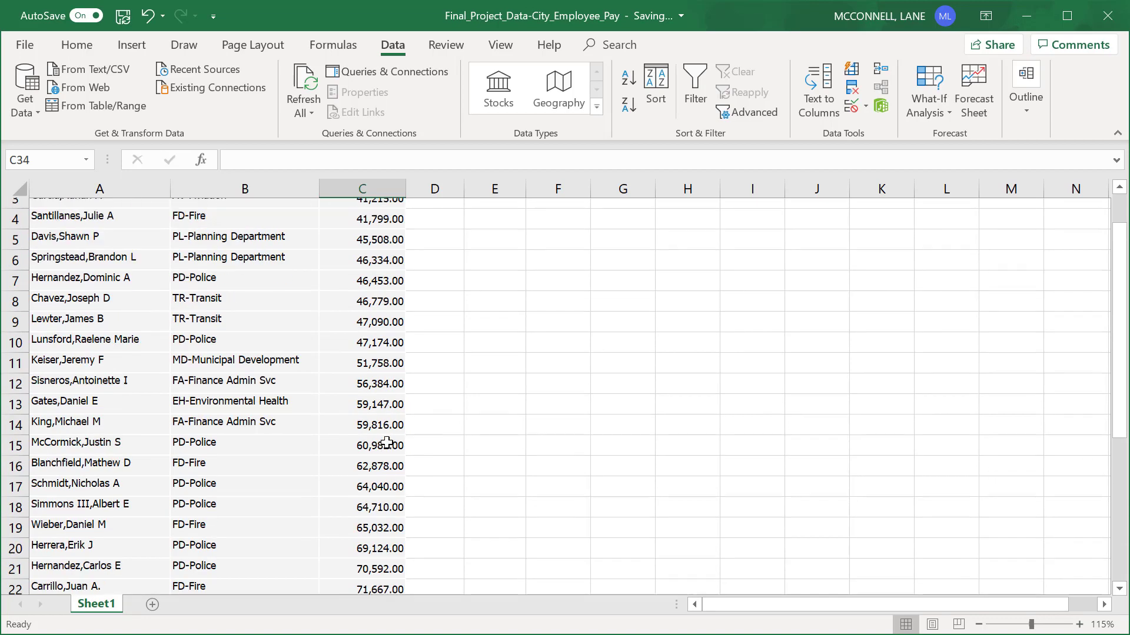
pyautogui.scroll(-8, 386, 442)
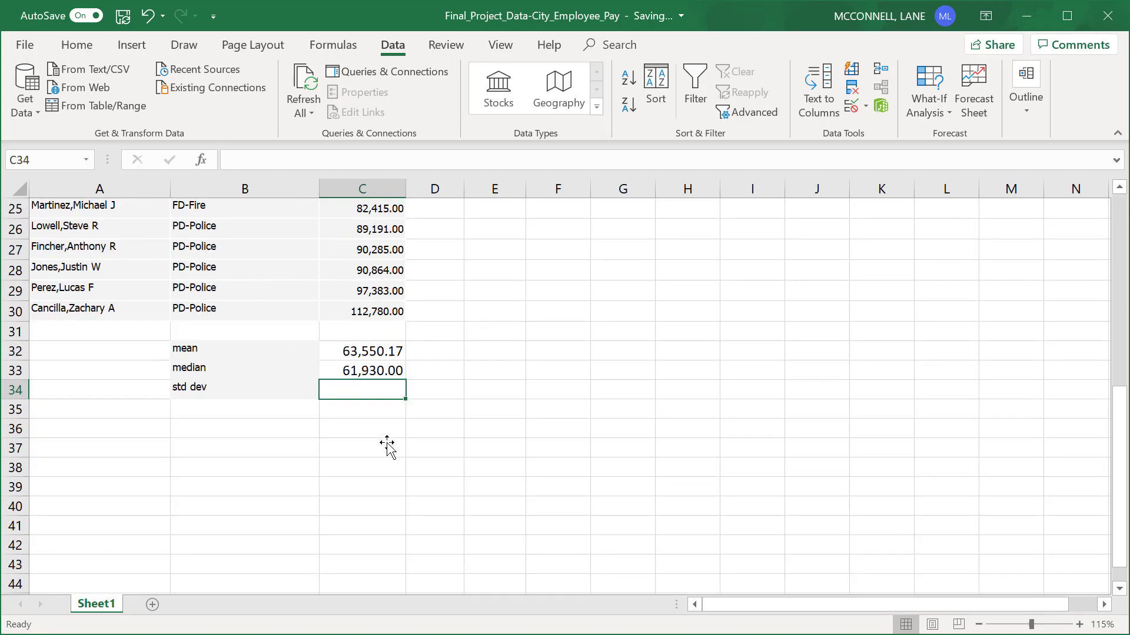
pyautogui.scroll(1, 386, 442)
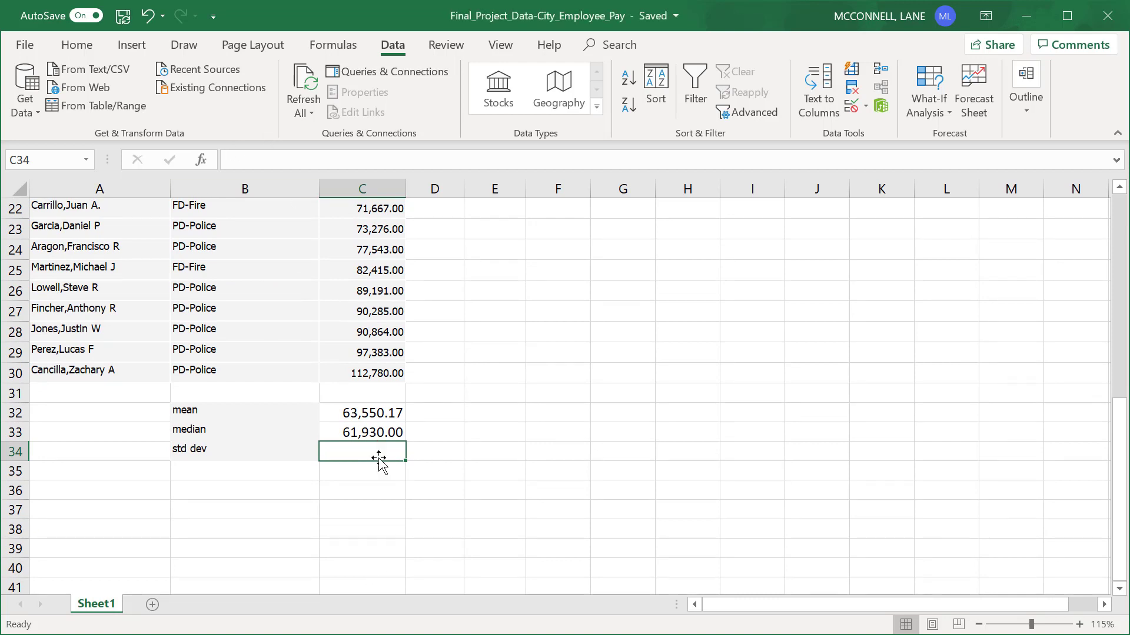
pyautogui.click(255, 157)
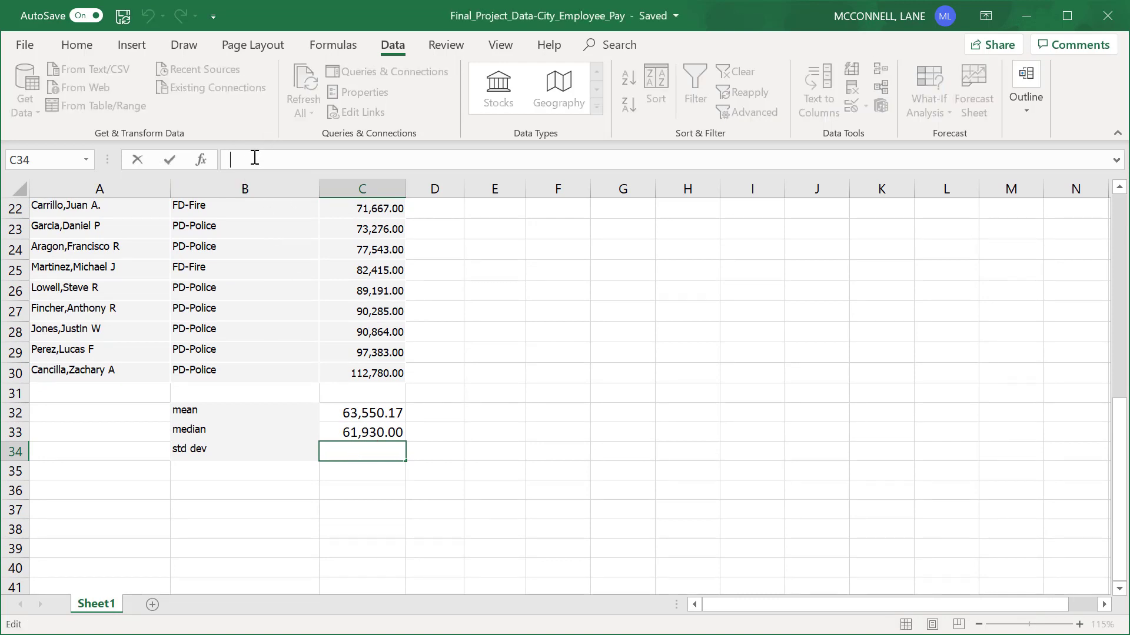
pyautogui.write('=std')
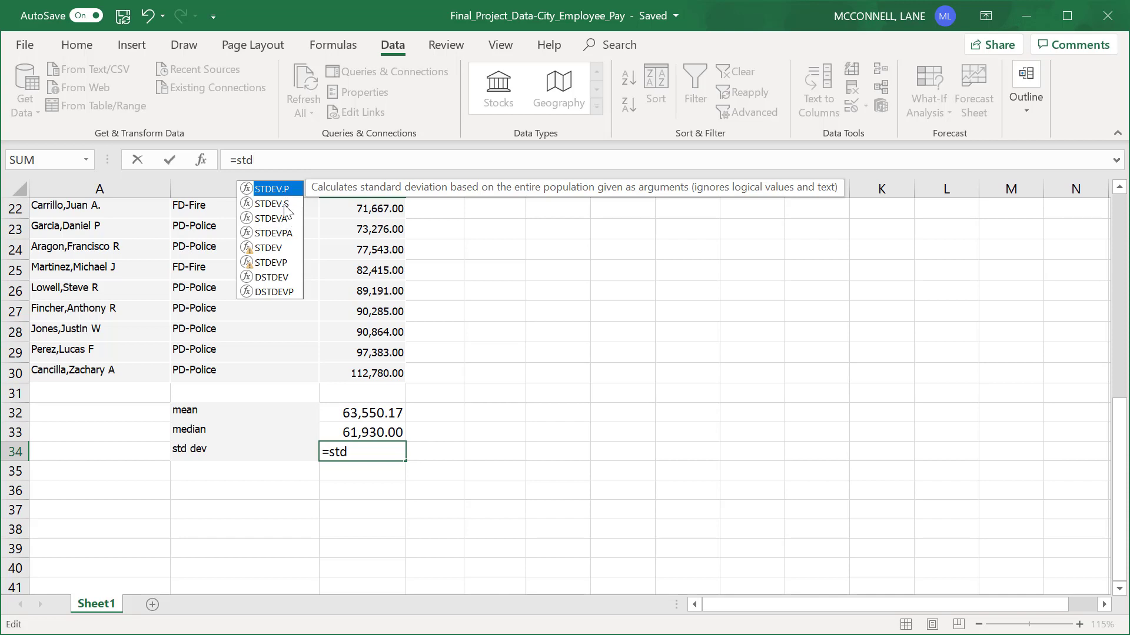
pyautogui.click(277, 250)
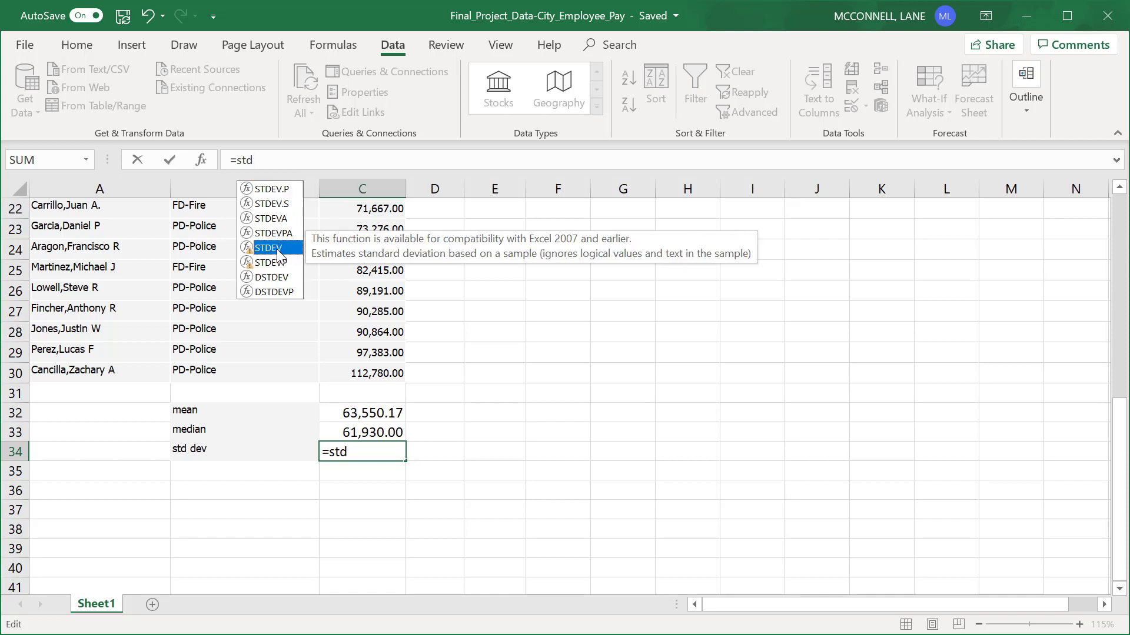
pyautogui.doubleClick(278, 249)
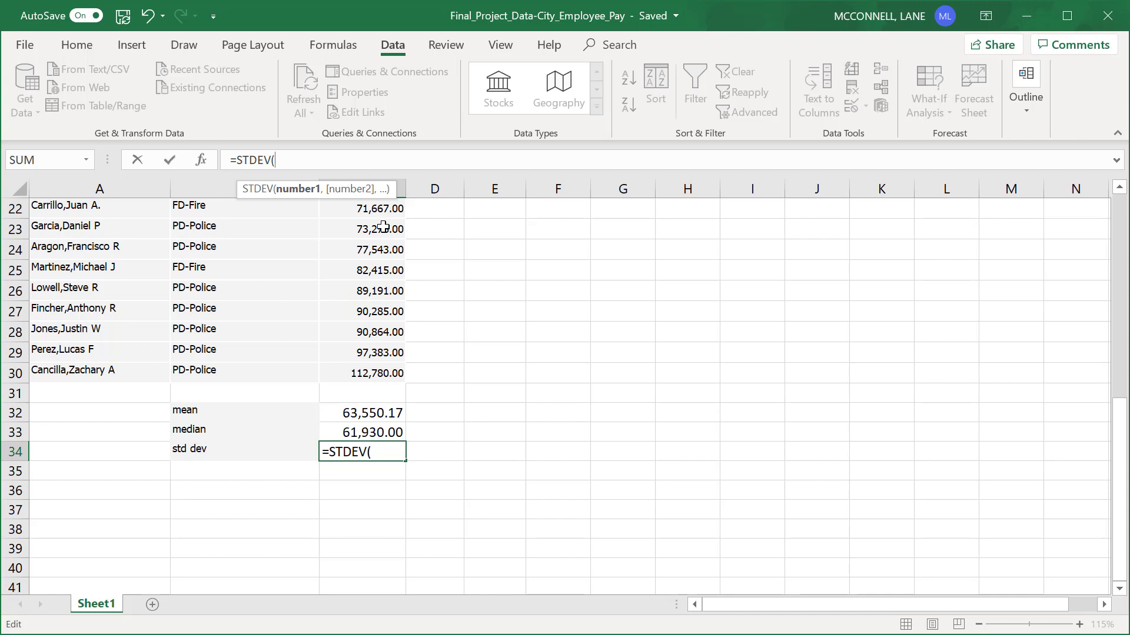
pyautogui.write('c1:c30)')
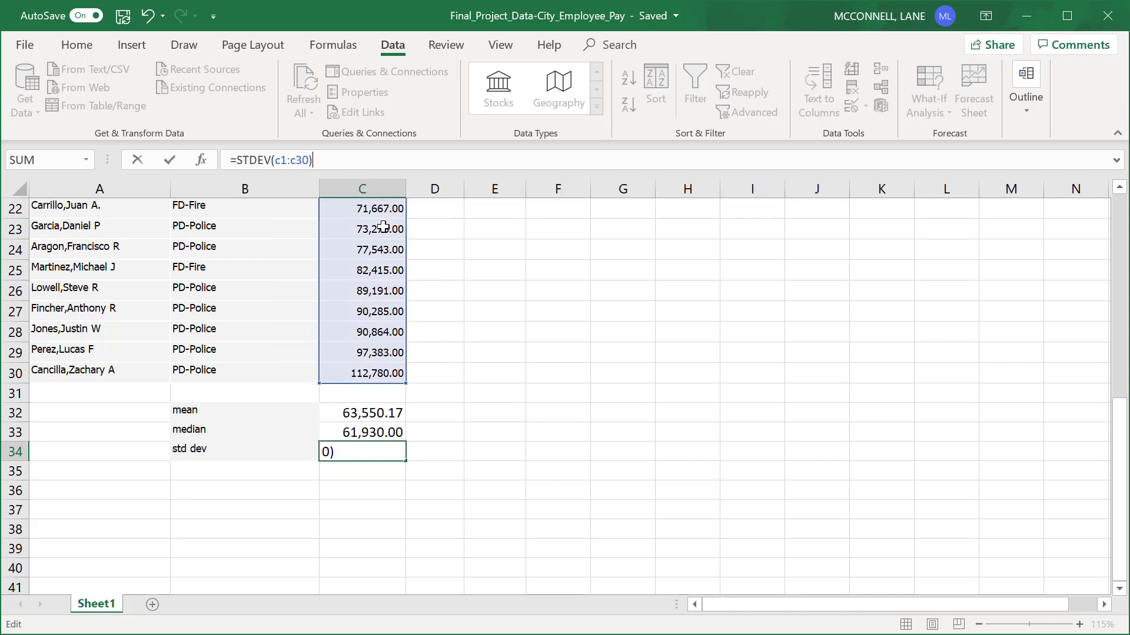
pyautogui.press('Return')
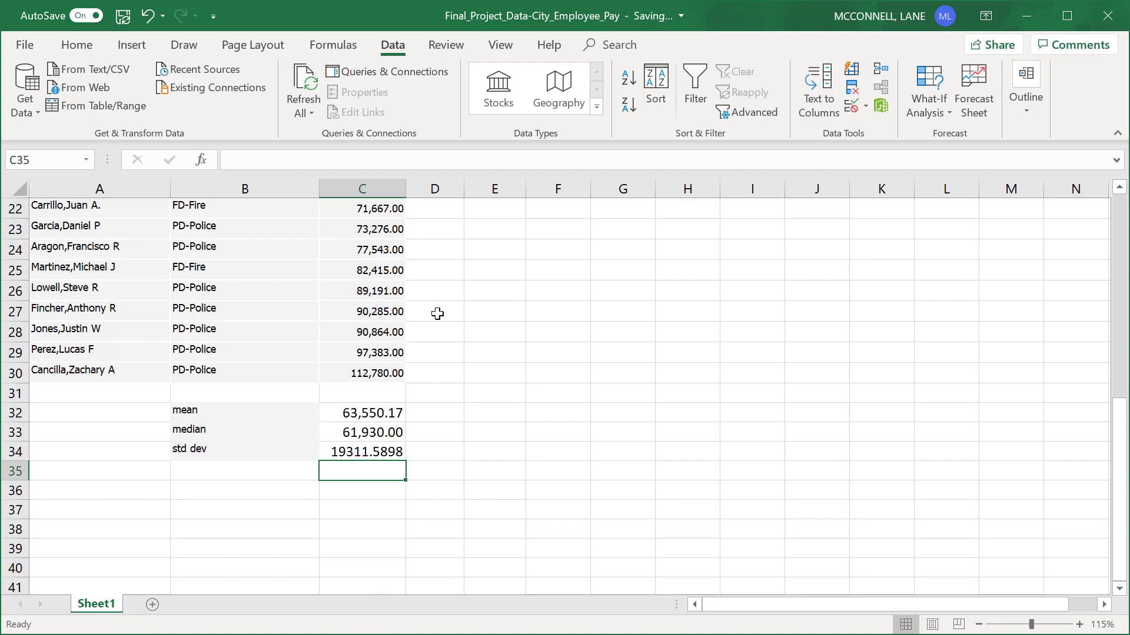
# Label cell B35, beneath the std dev label, as quartiles
pyautogui.scroll(7, 440, 353)
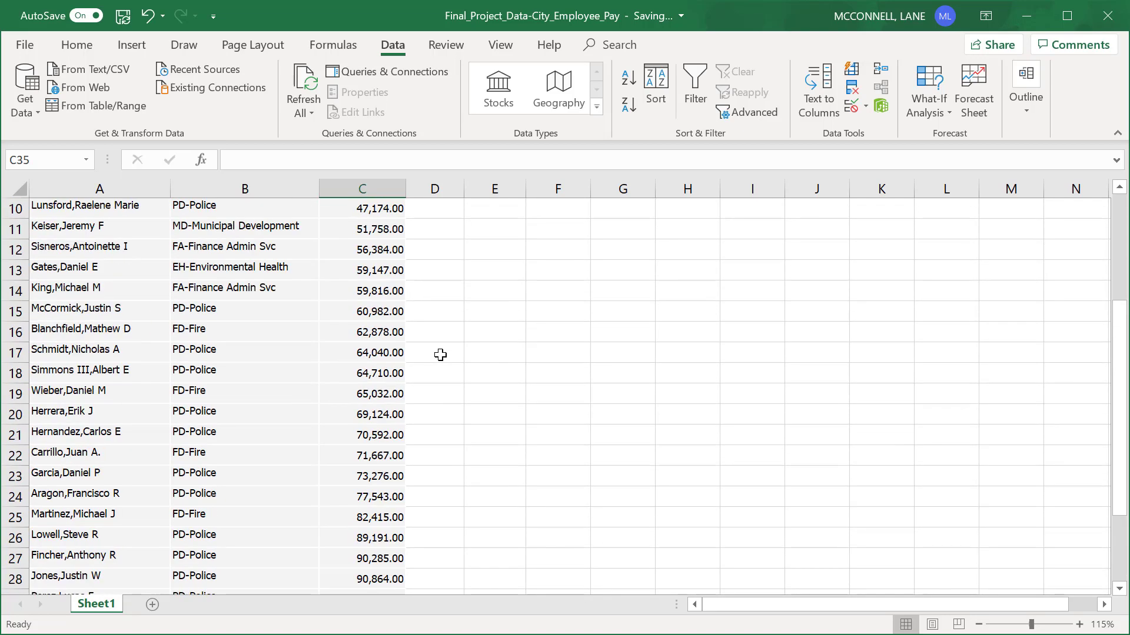
pyautogui.scroll(-9, 440, 355)
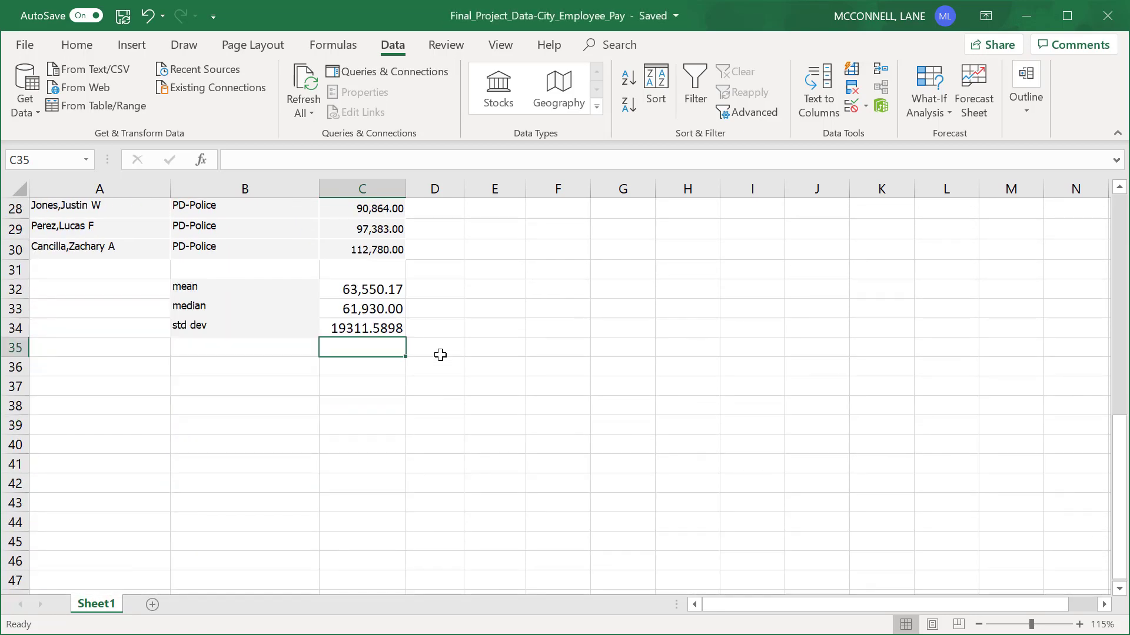
pyautogui.scroll(2, 441, 355)
pyautogui.click(217, 470)
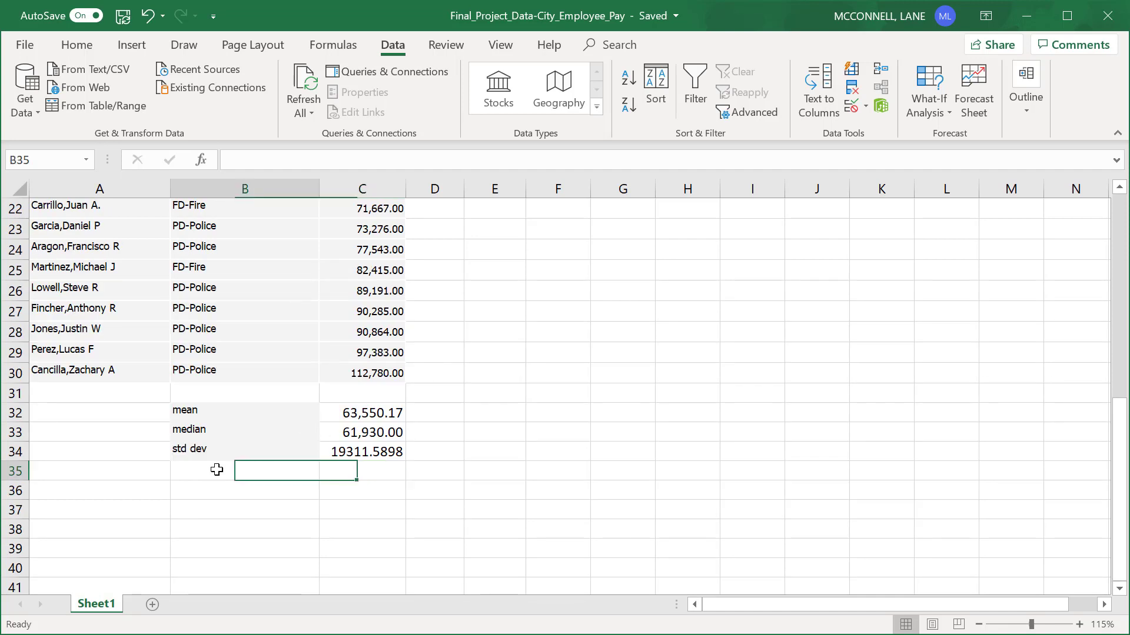
pyautogui.write('quartiles')
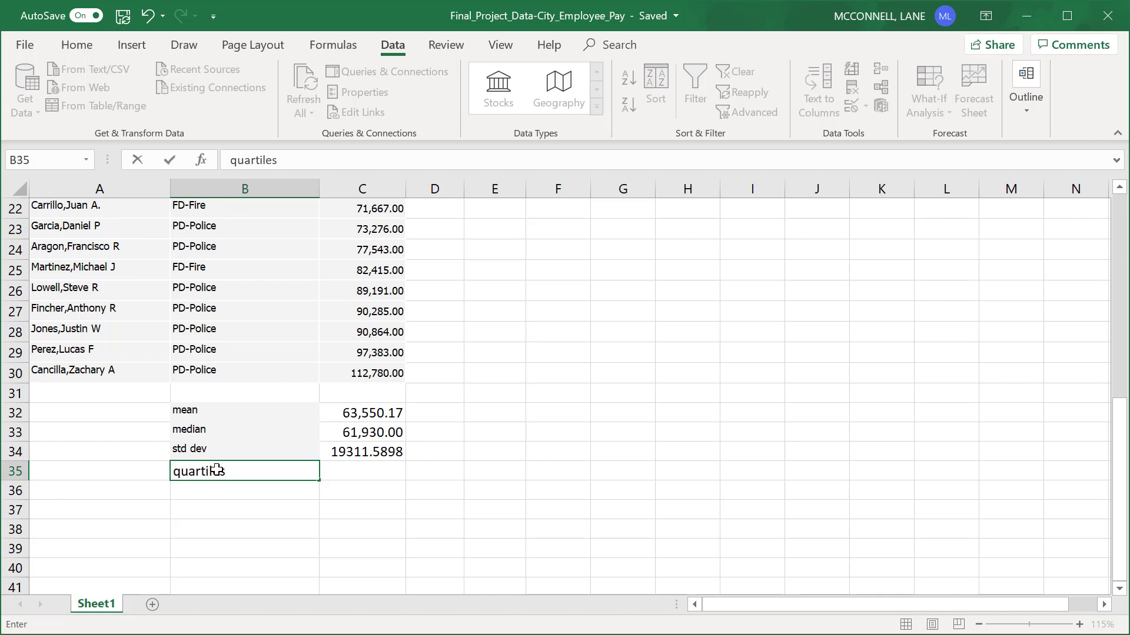
# Calculate the third quartile of pay in C35 with the QUARTILE function, using the range c1:c30 and quart 3
pyautogui.click(347, 466)
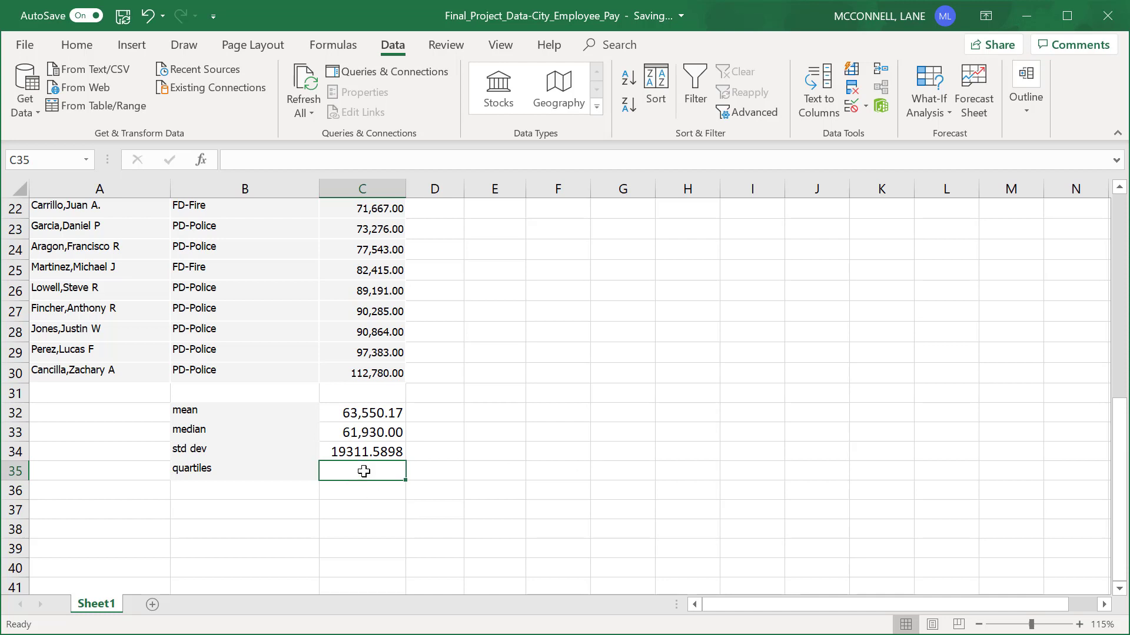
pyautogui.click(264, 156)
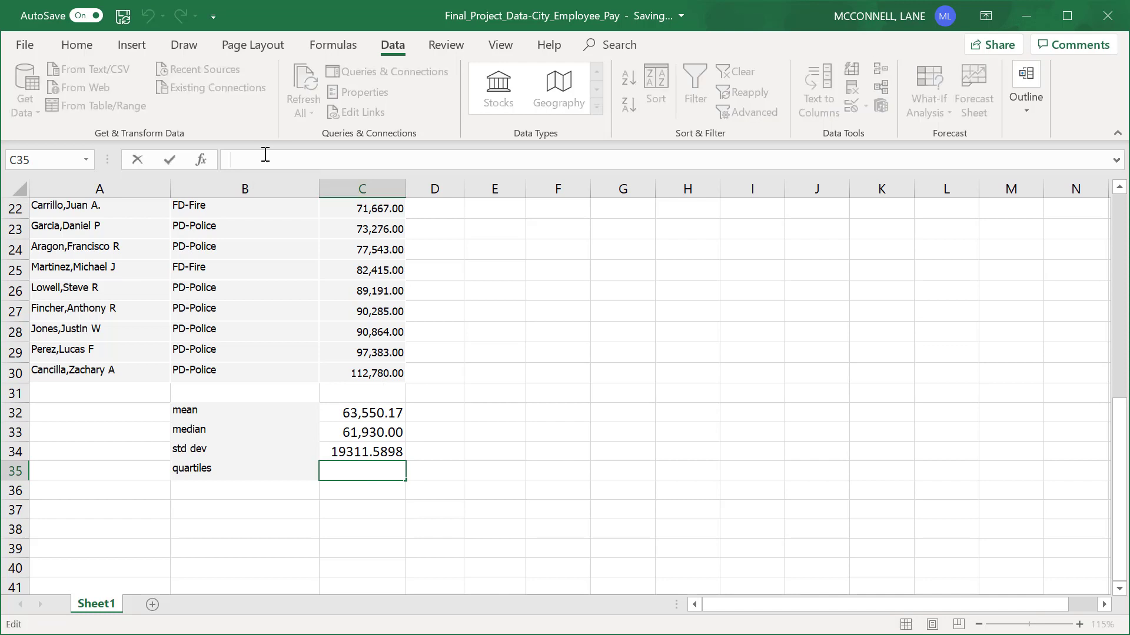
pyautogui.write('=quar')
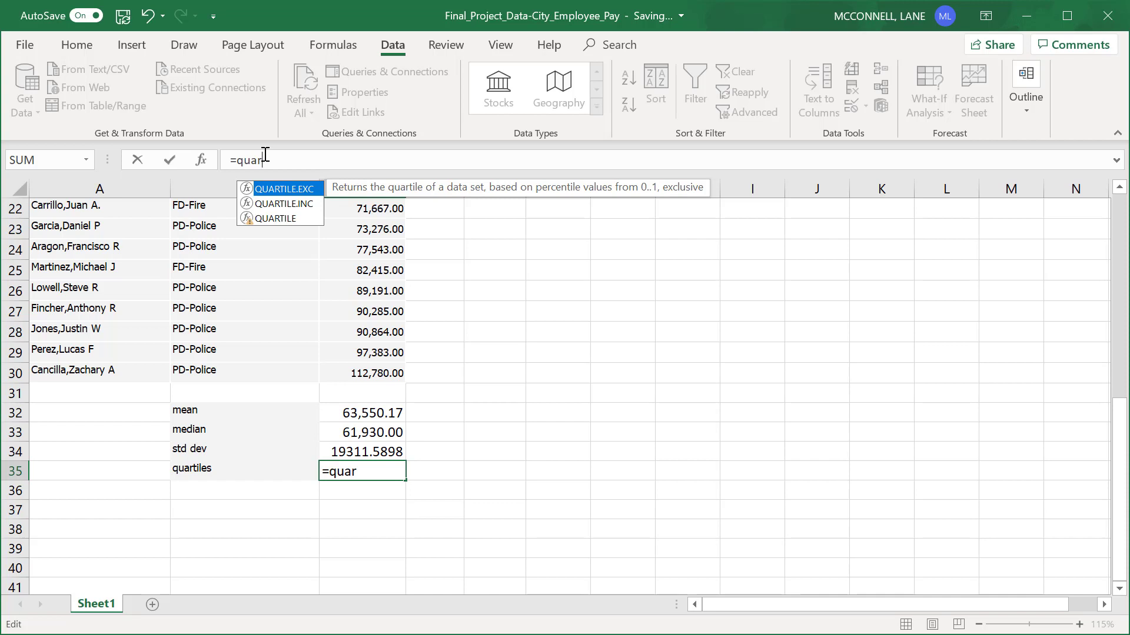
pyautogui.click(275, 218)
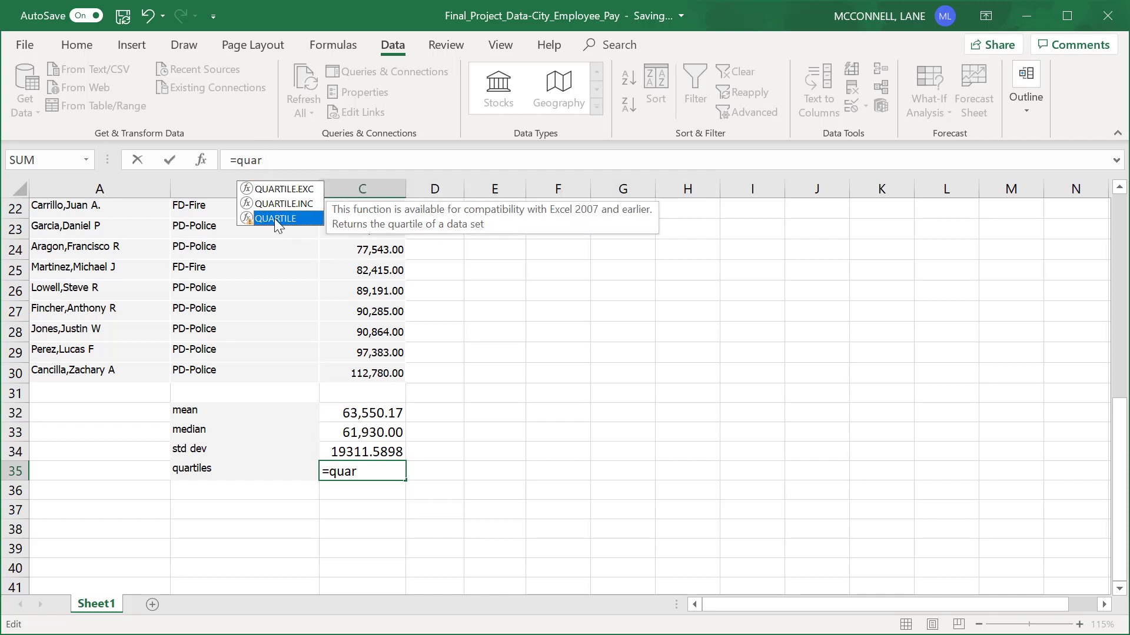
pyautogui.doubleClick(274, 218)
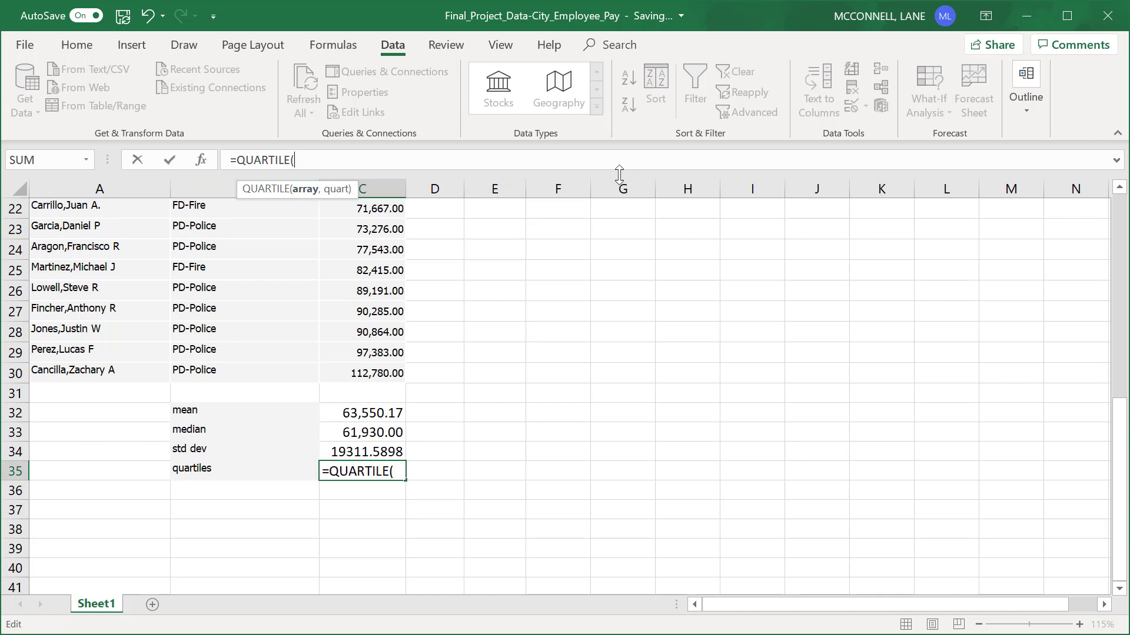
pyautogui.write('c1:c30')
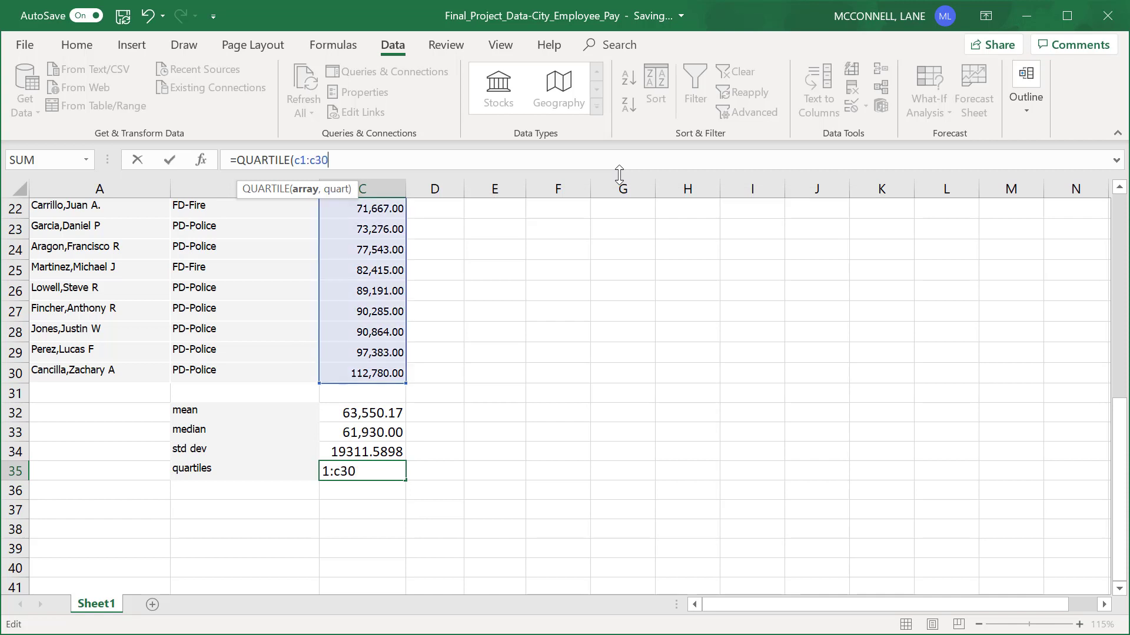
pyautogui.write(',')
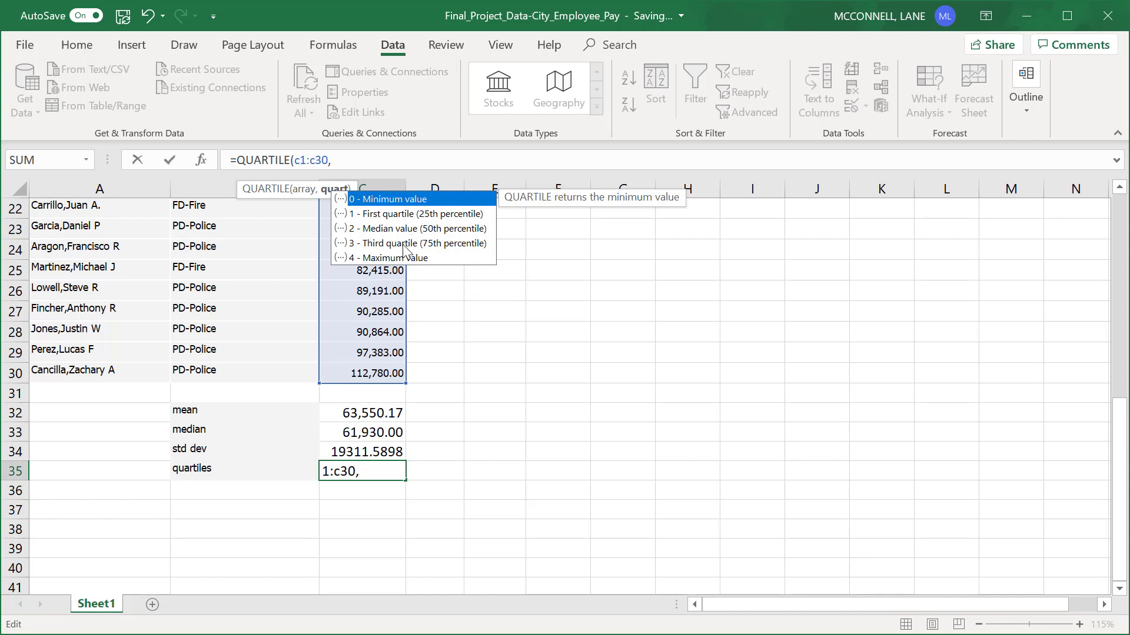
pyautogui.write('3')
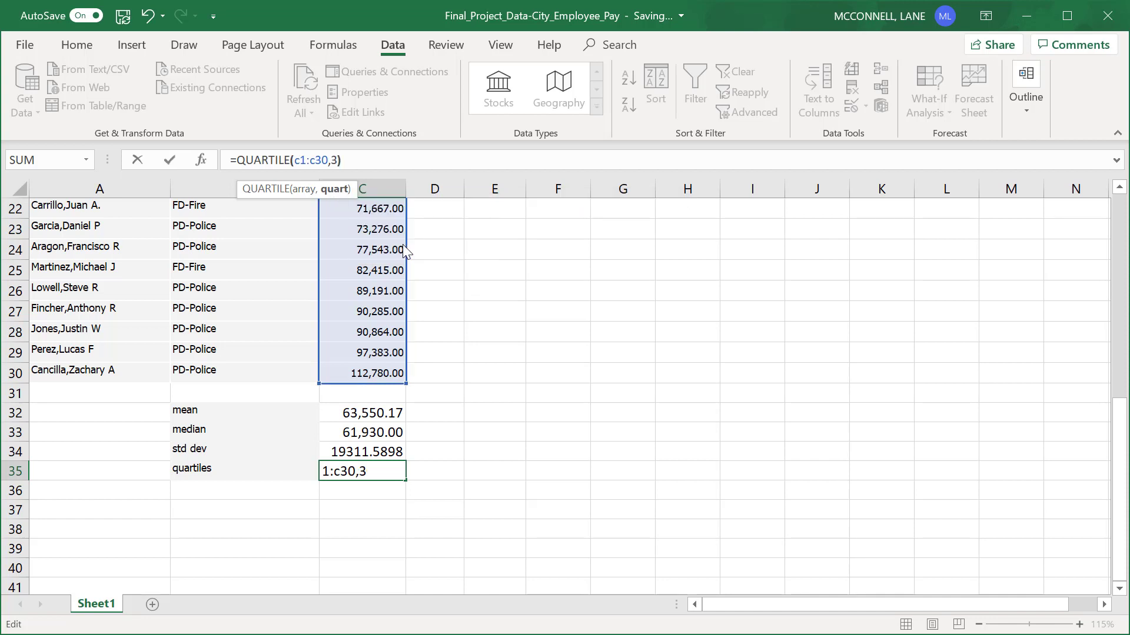
pyautogui.write(')')
pyautogui.press('Return')
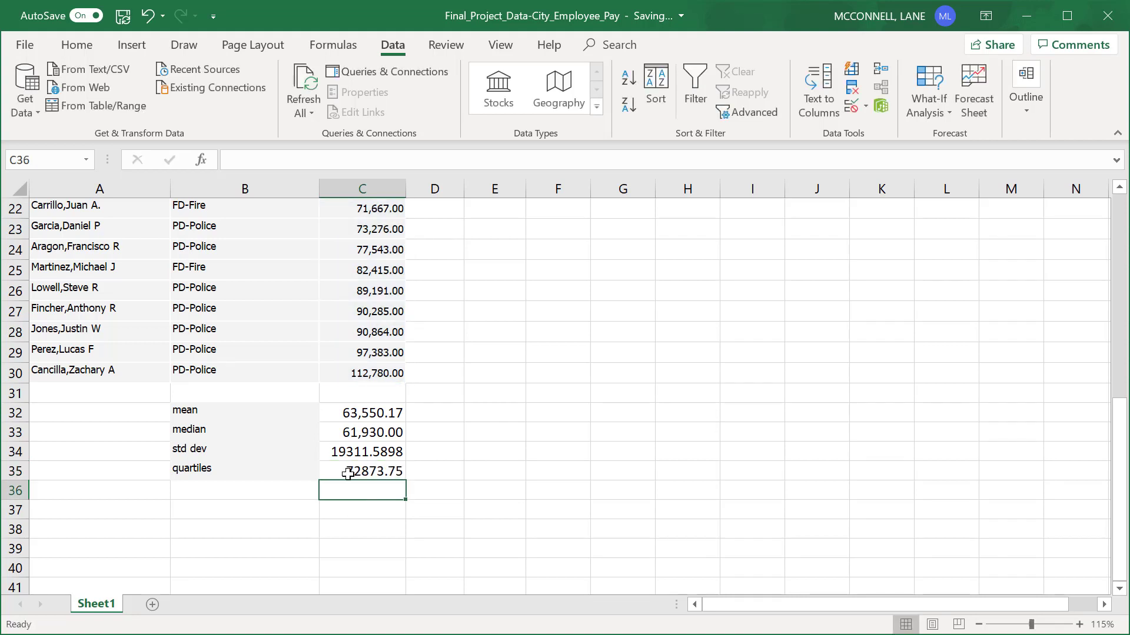
# Change the label in B35 to 3rd quartile
pyautogui.click(231, 470)
pyautogui.doubleClick(231, 470)
pyautogui.moveTo(232, 470); pyautogui.dragTo(126, 474)
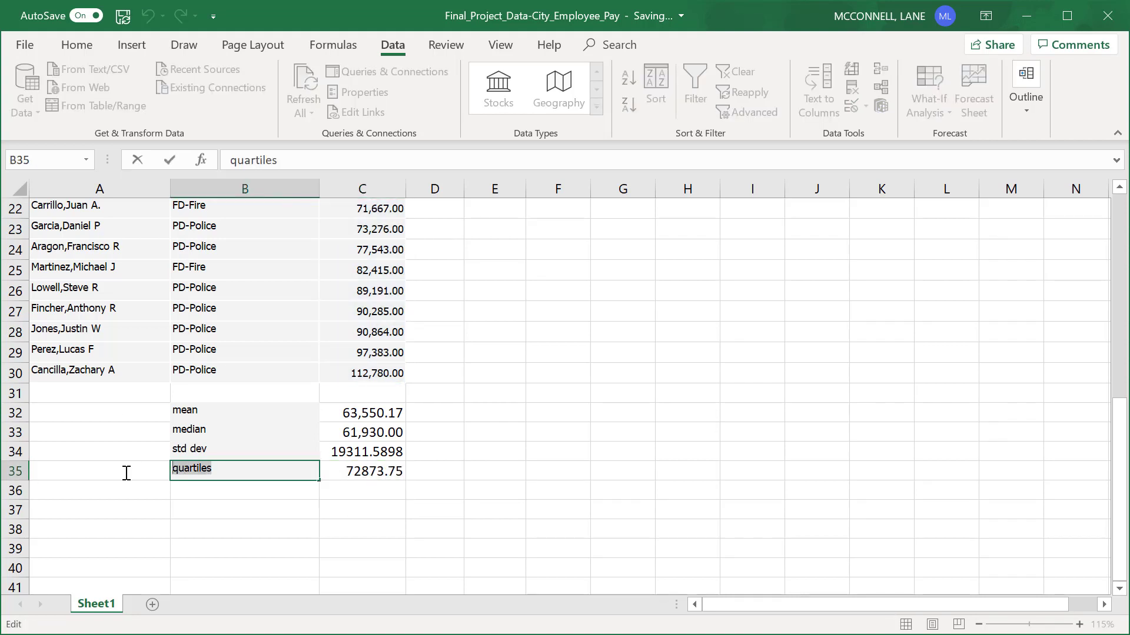
pyautogui.write('3rd Q')
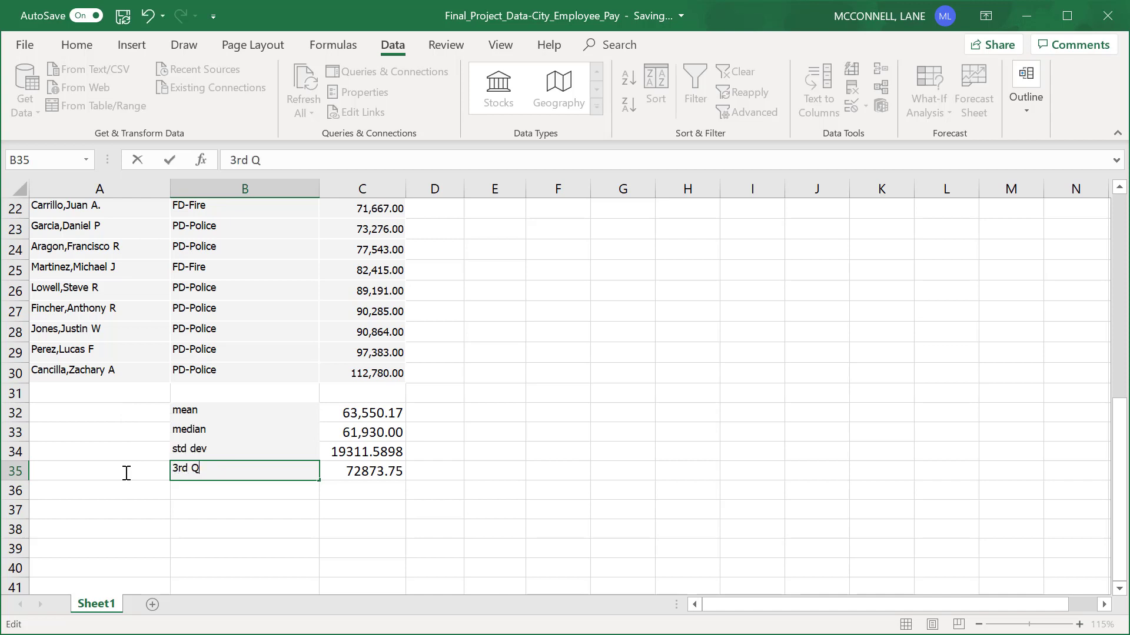
pyautogui.press('BackSpace')
pyautogui.write('quartile')
pyautogui.press('Return')
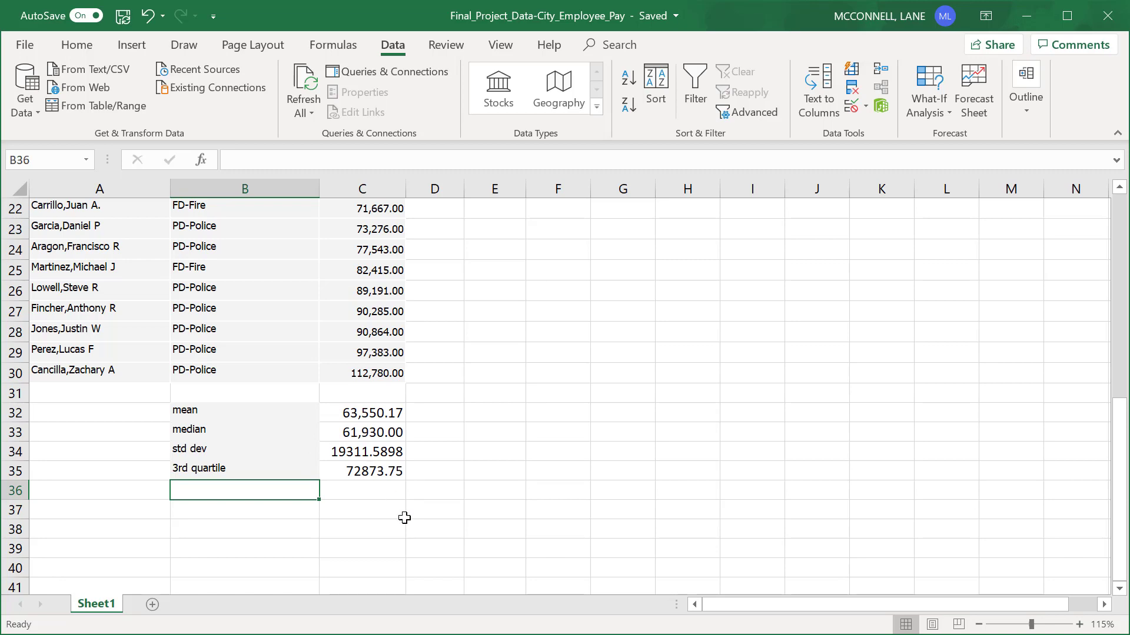
# Sort the employee records in A1:C30 by department, using Column B cell values from A to Z
pyautogui.scroll(7, 431, 557)
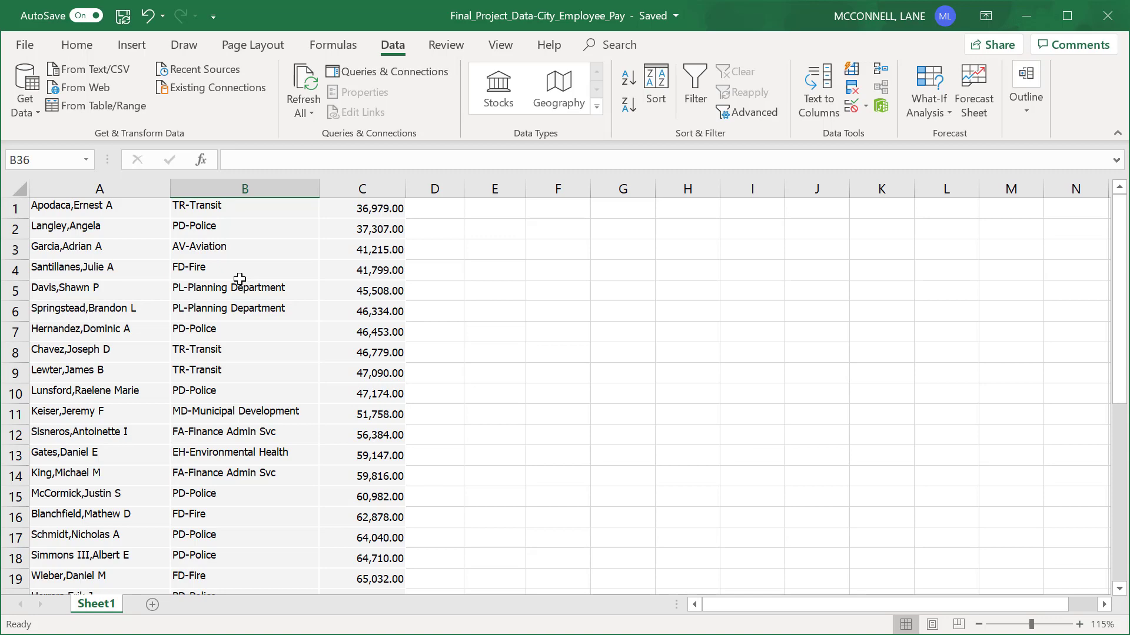
pyautogui.scroll(-2, 239, 278)
pyautogui.scroll(-3, 241, 280)
pyautogui.scroll(4, 241, 280)
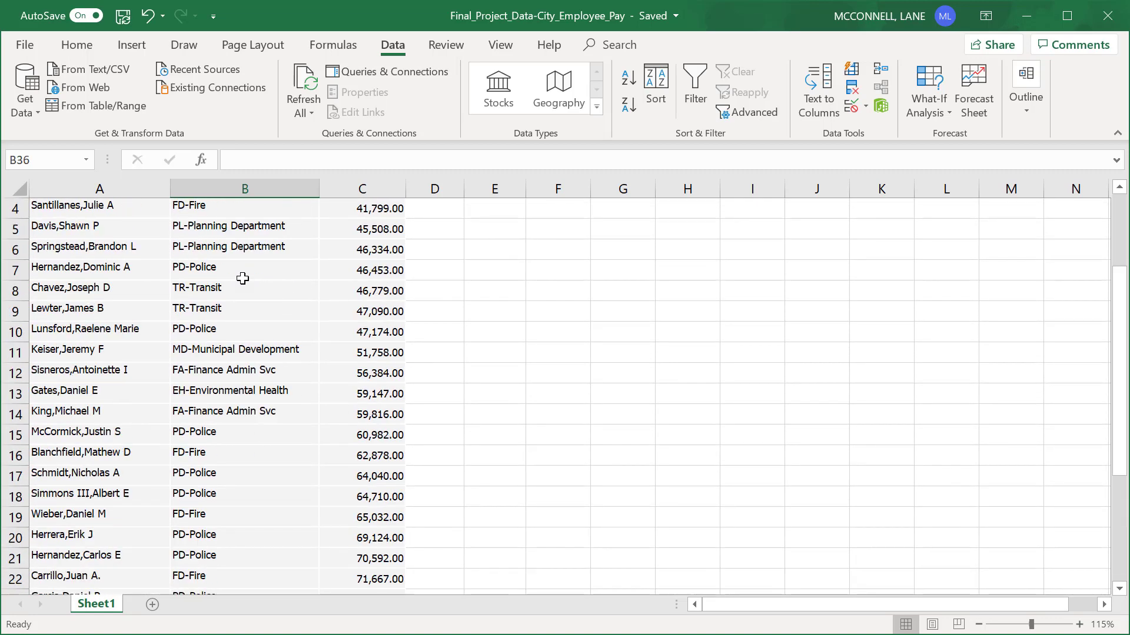
pyautogui.scroll(1, 242, 278)
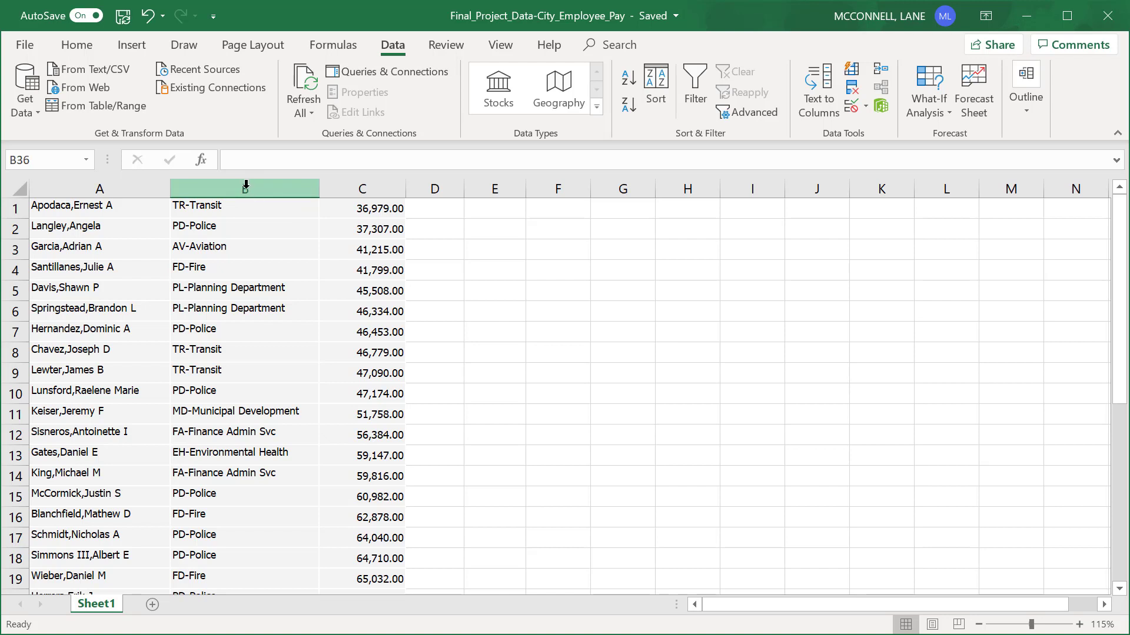
pyautogui.moveTo(39, 207); pyautogui.dragTo(376, 606)
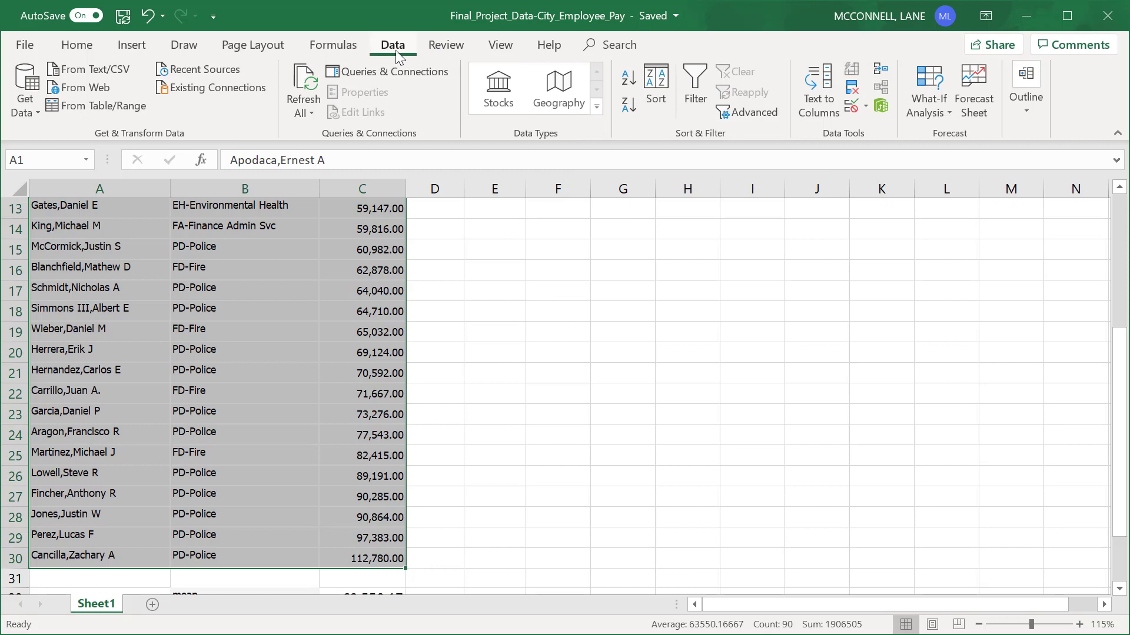
pyautogui.click(654, 86)
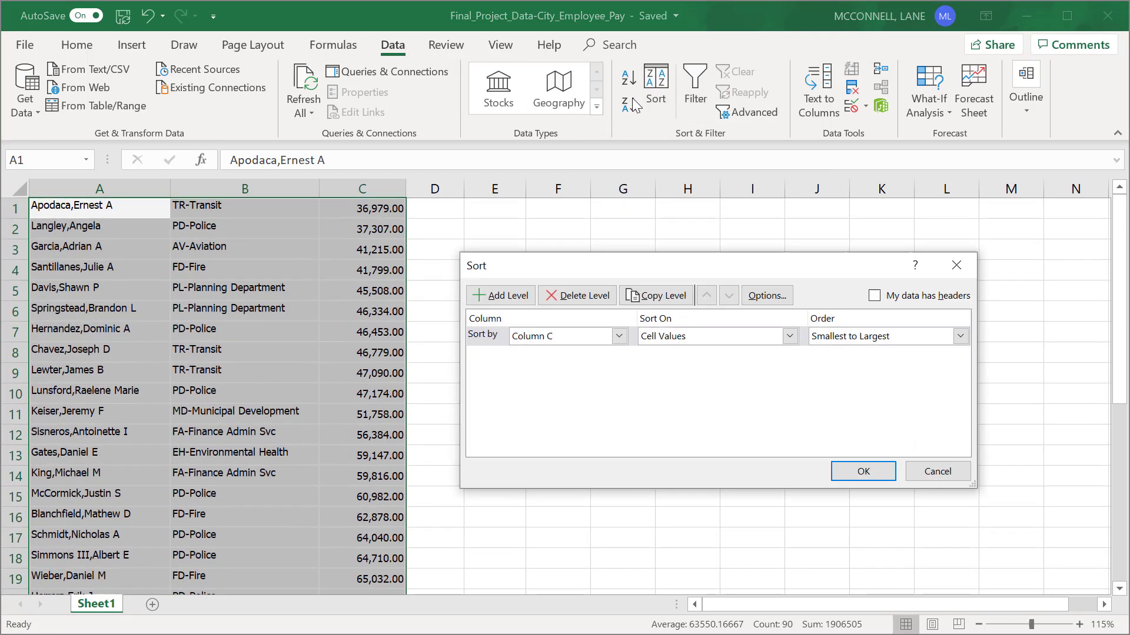
pyautogui.click(619, 337)
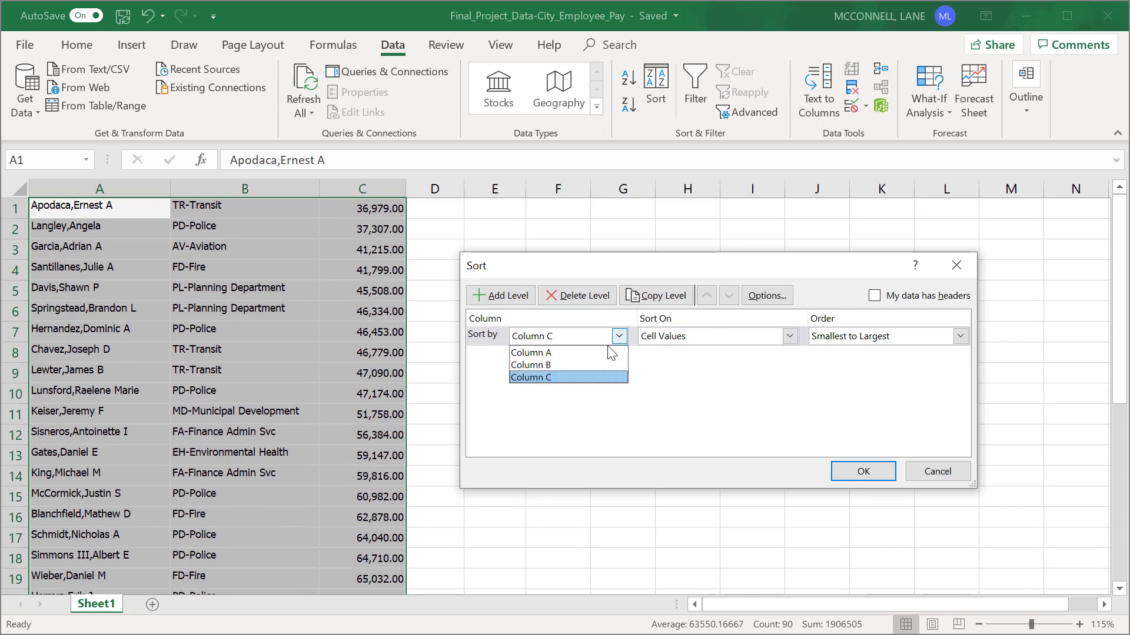
pyautogui.click(548, 365)
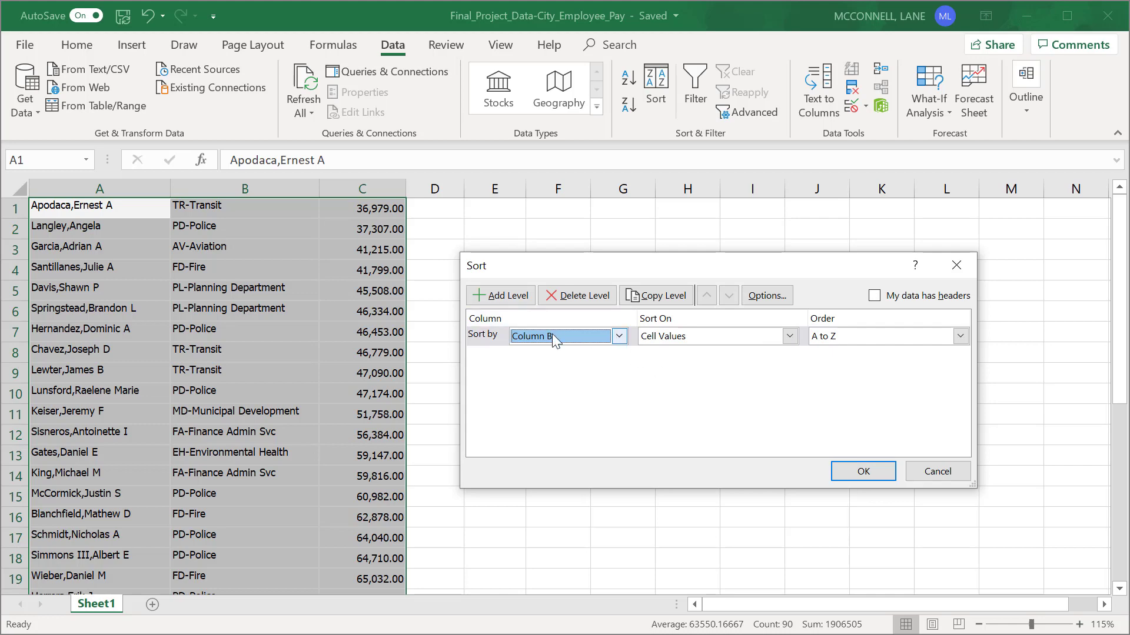
pyautogui.click(865, 474)
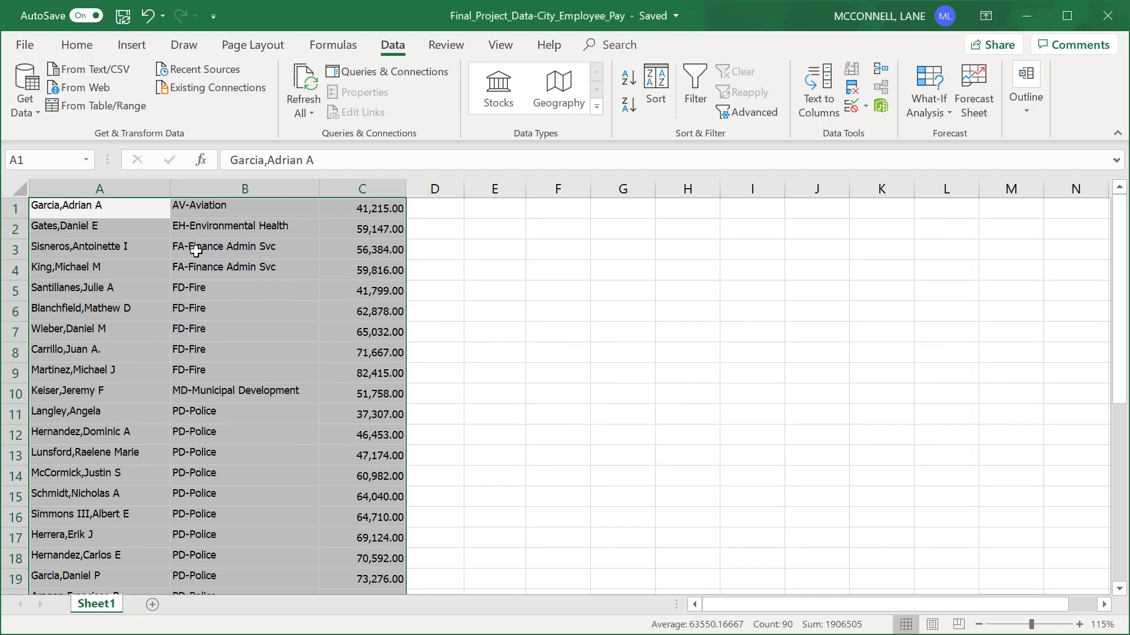
pyautogui.click(219, 209)
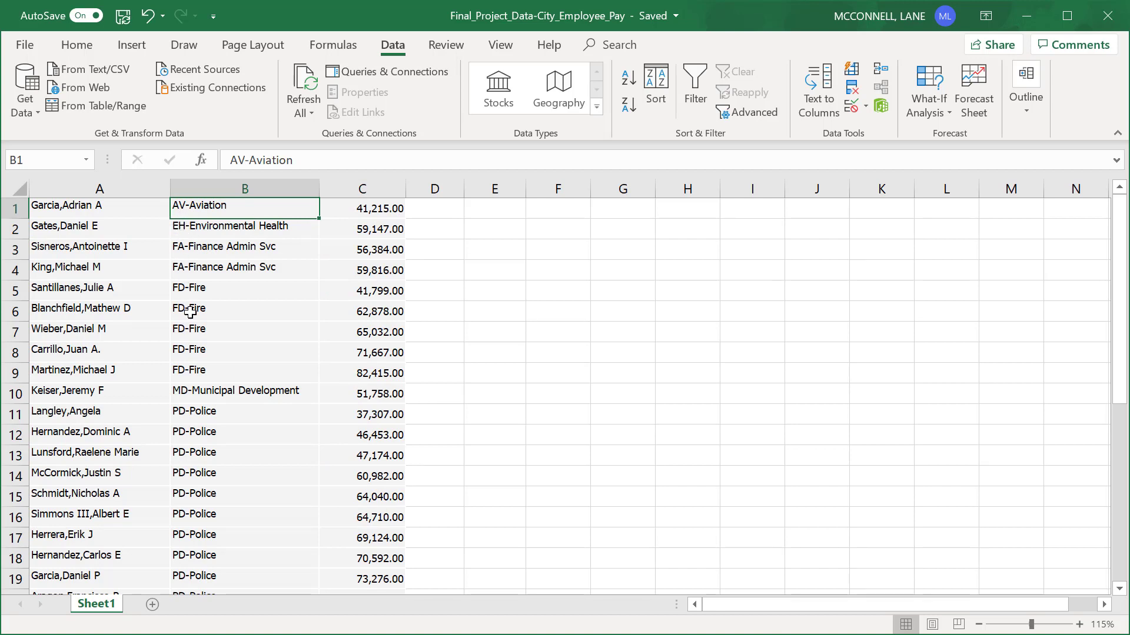
pyautogui.scroll(-4, 210, 432)
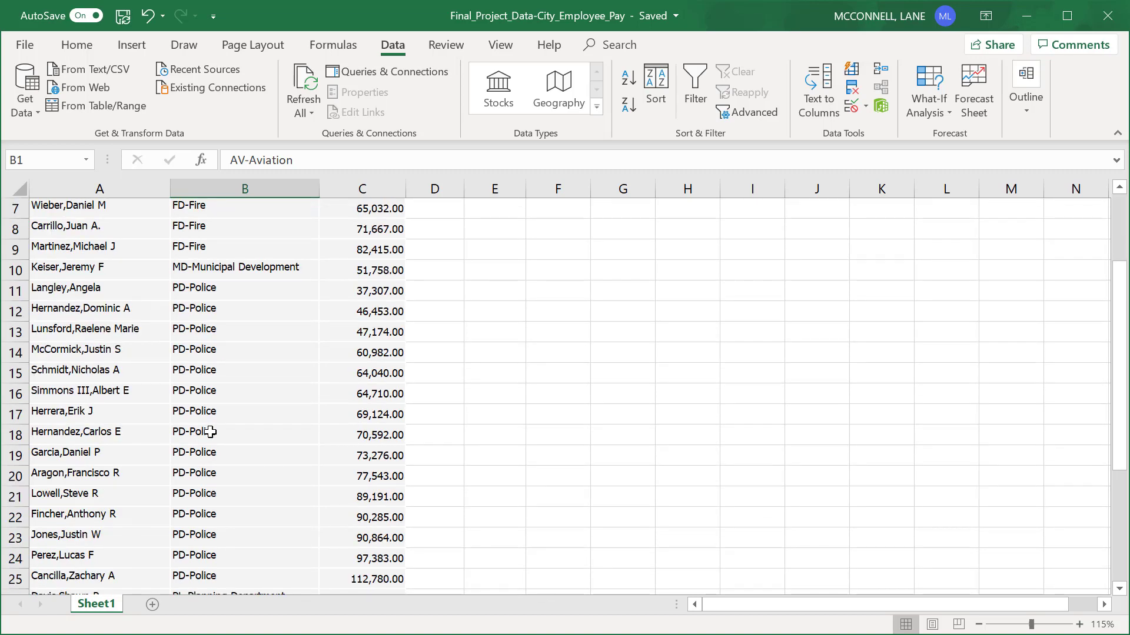
# Move the PD-Police records in rows 11 to 25 beside the other departments, so the block starts at cell E1
pyautogui.scroll(2, 212, 431)
pyautogui.scroll(-1, 212, 432)
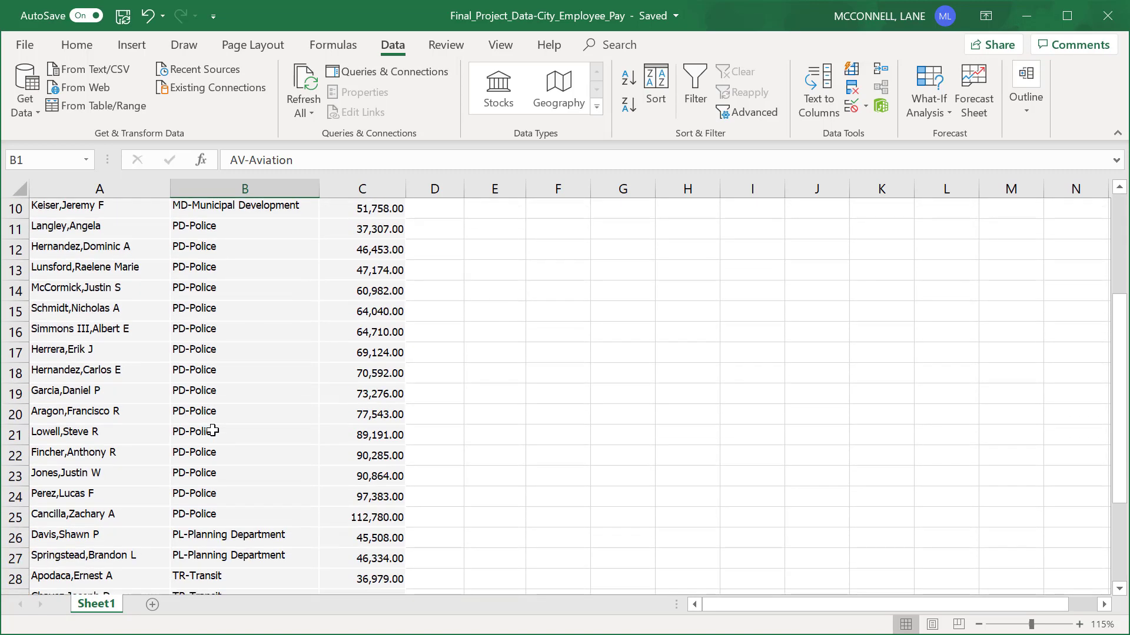
pyautogui.click(411, 226)
pyautogui.moveTo(411, 226); pyautogui.dragTo(153, 513)
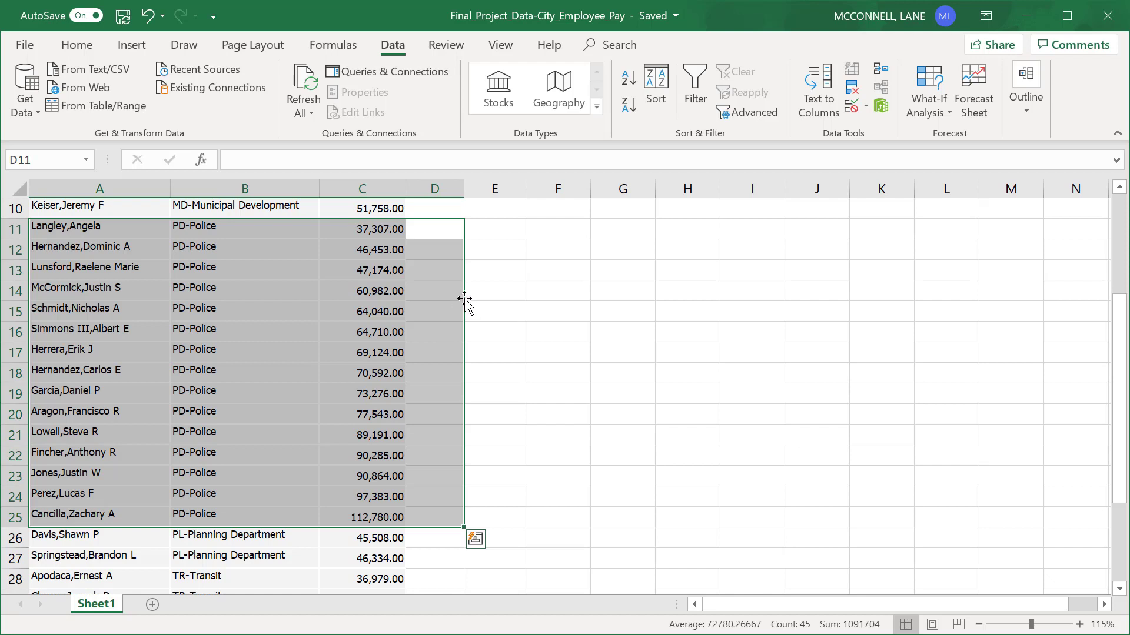
pyautogui.moveTo(465, 299); pyautogui.dragTo(674, 297)
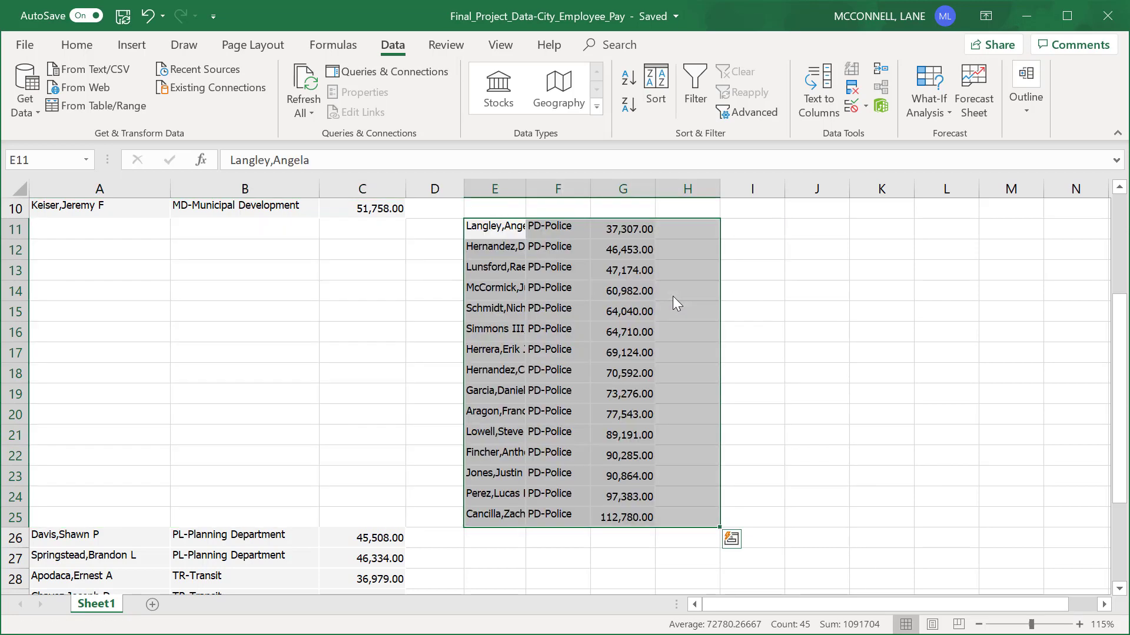
pyautogui.scroll(3, 661, 313)
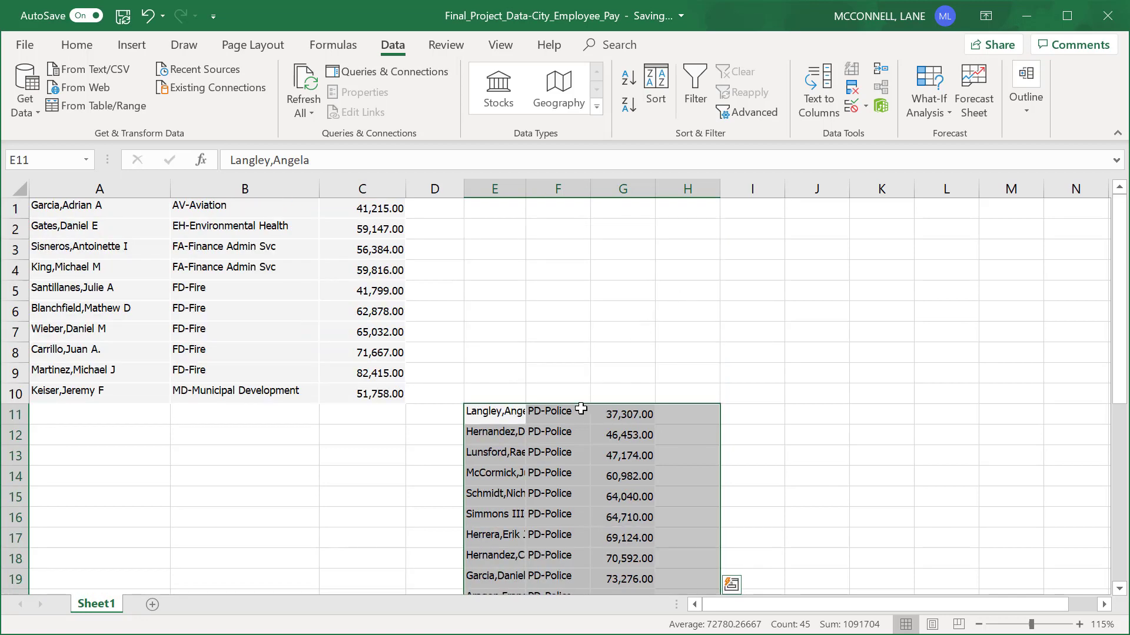
pyautogui.moveTo(576, 406); pyautogui.dragTo(576, 195)
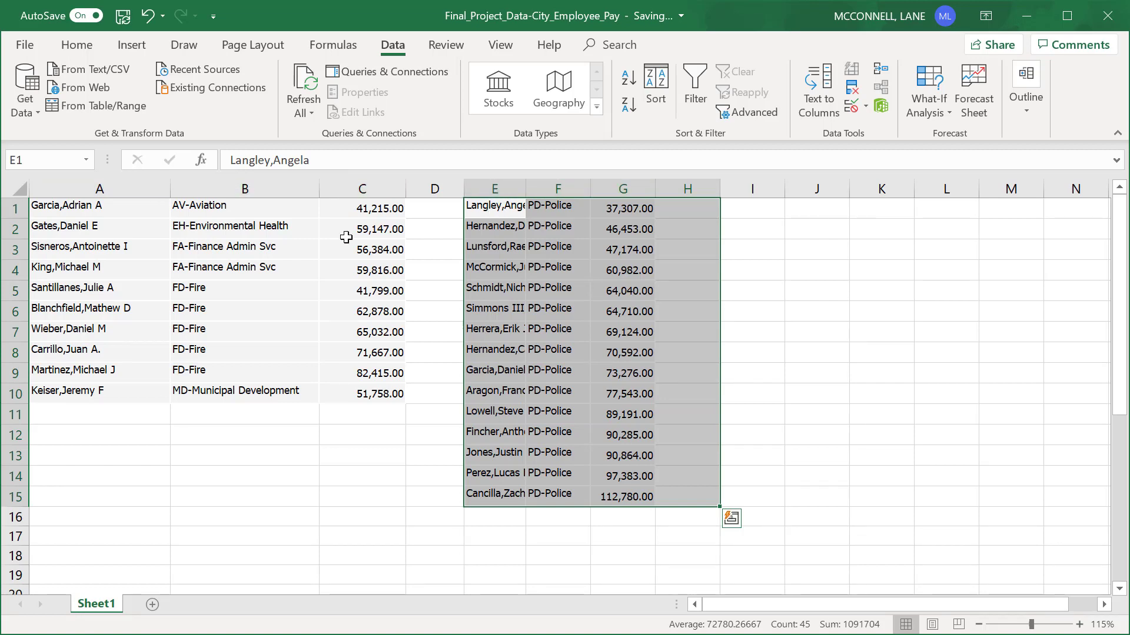
# Move the Planning Department and Transit records from A26:C30 up to A11:C15, directly below the Municipal Development record
pyautogui.scroll(-4, 346, 237)
pyautogui.scroll(2, 341, 330)
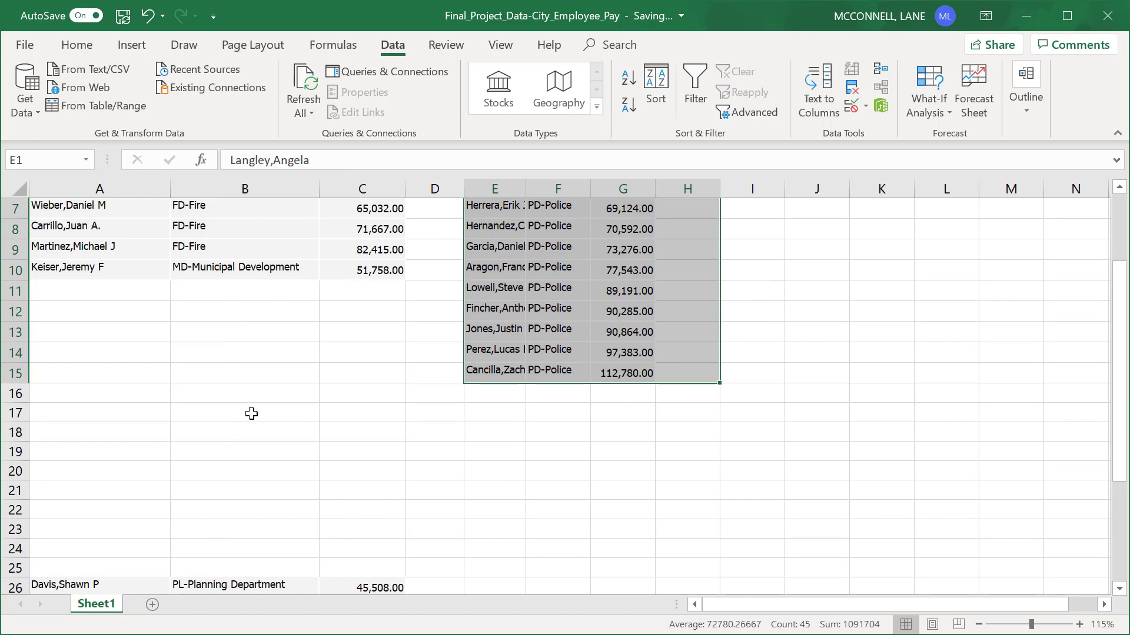
pyautogui.scroll(-4, 252, 414)
pyautogui.click(440, 425)
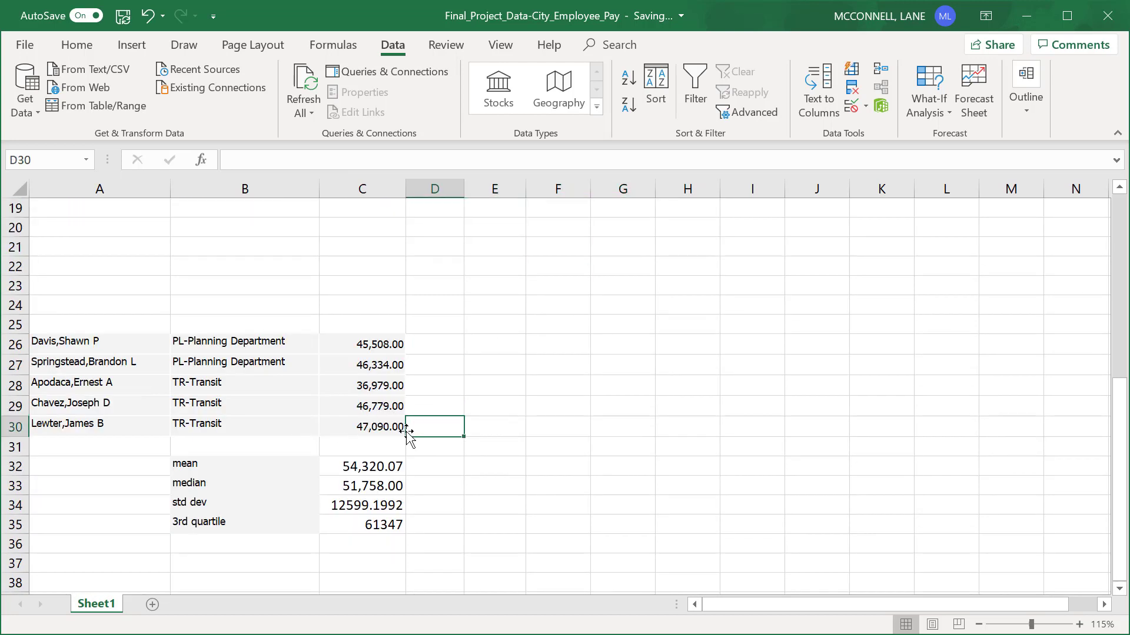
pyautogui.moveTo(408, 432)
pyautogui.mouseDown()
pyautogui.moveTo(270, 380)
pyautogui.moveTo(419, 436)
pyautogui.mouseUp()
pyautogui.moveTo(39, 337); pyautogui.dragTo(380, 429)
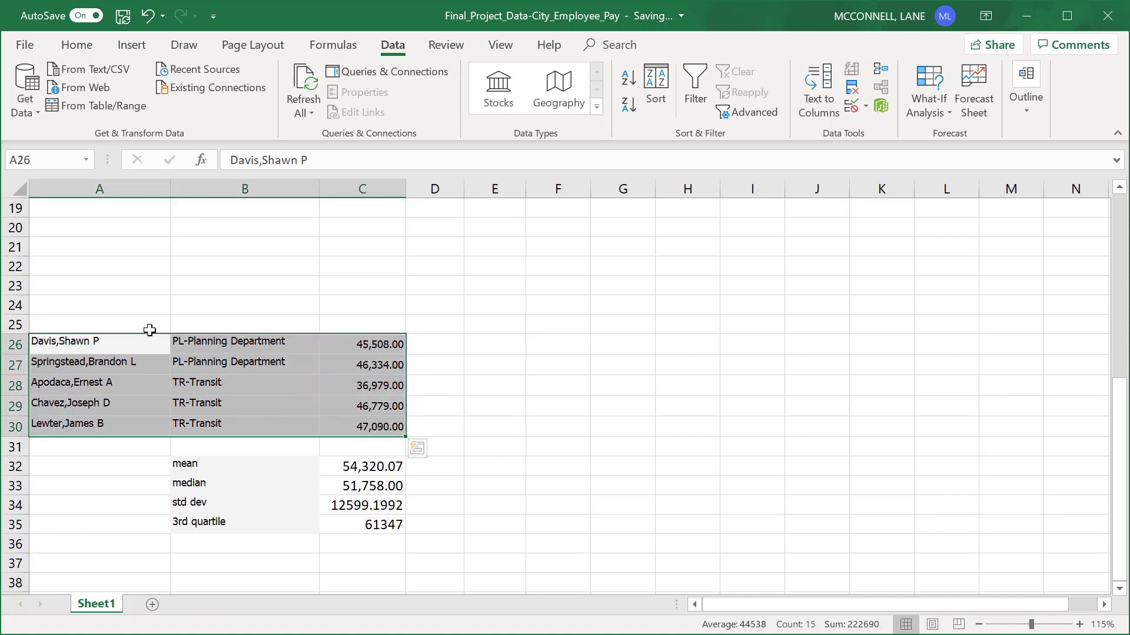
pyautogui.moveTo(179, 336); pyautogui.dragTo(203, 340)
pyautogui.click(372, 452)
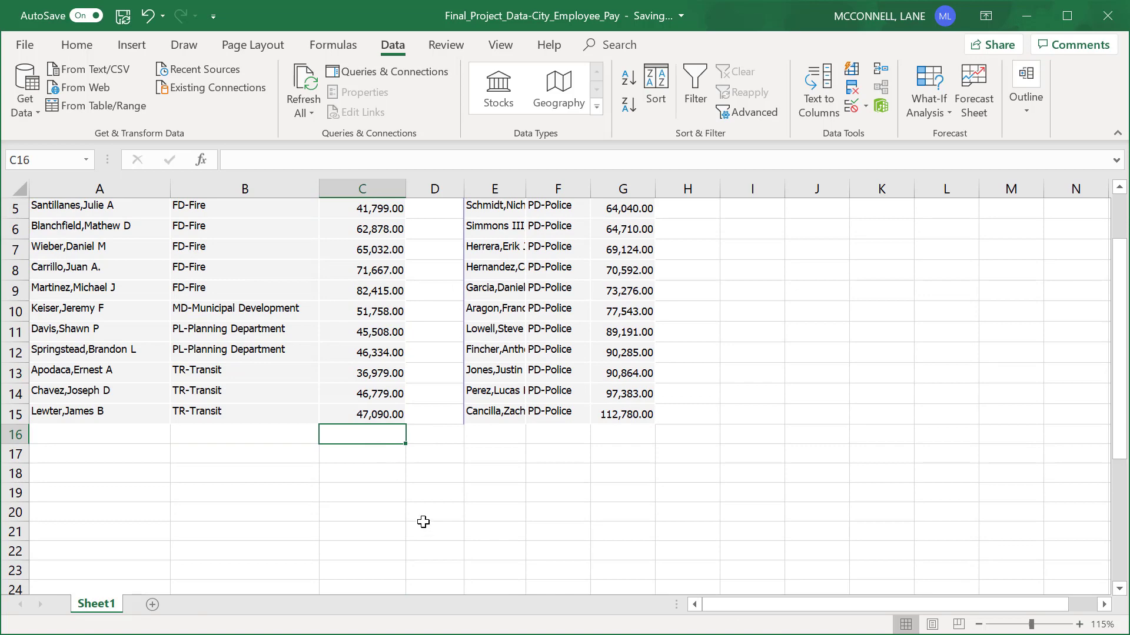
pyautogui.scroll(2, 423, 522)
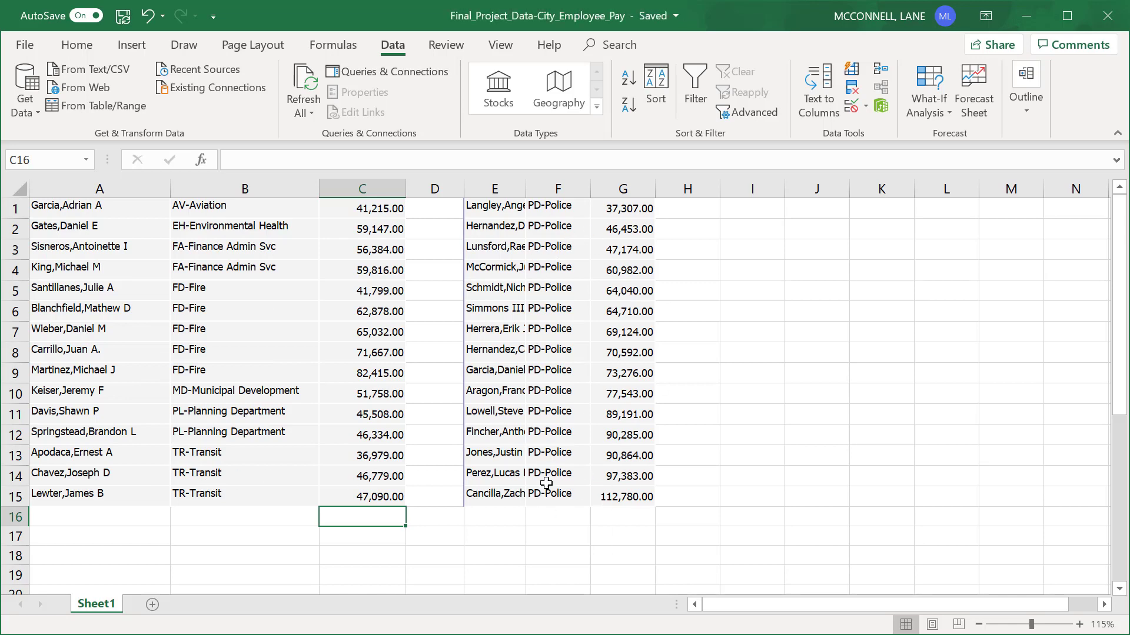
pyautogui.scroll(-7, 547, 474)
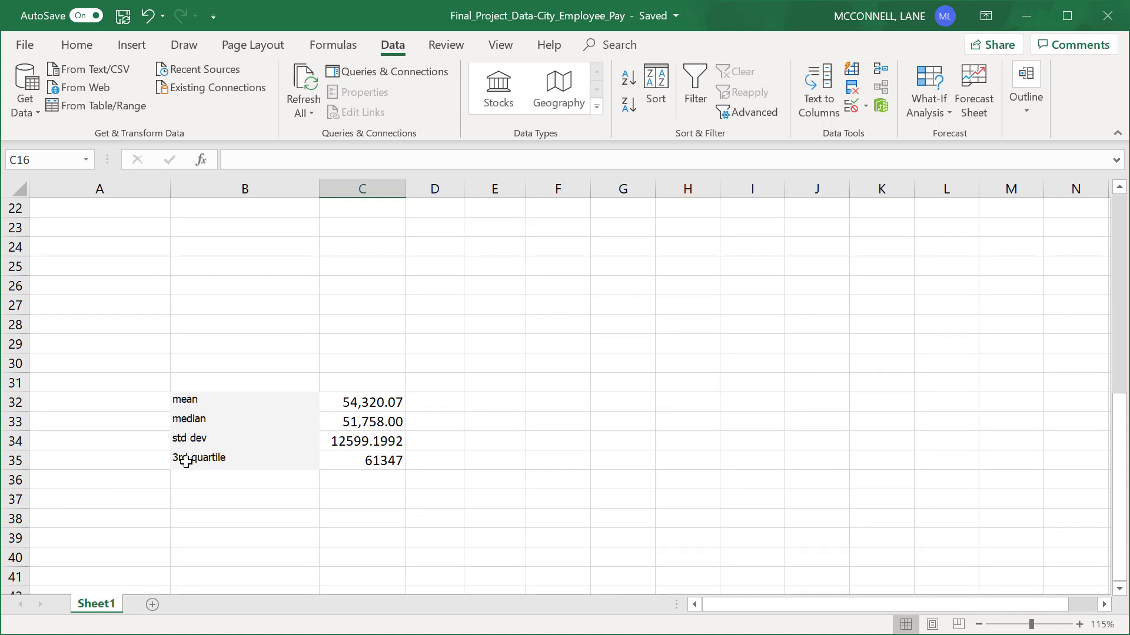
pyautogui.scroll(7, 252, 479)
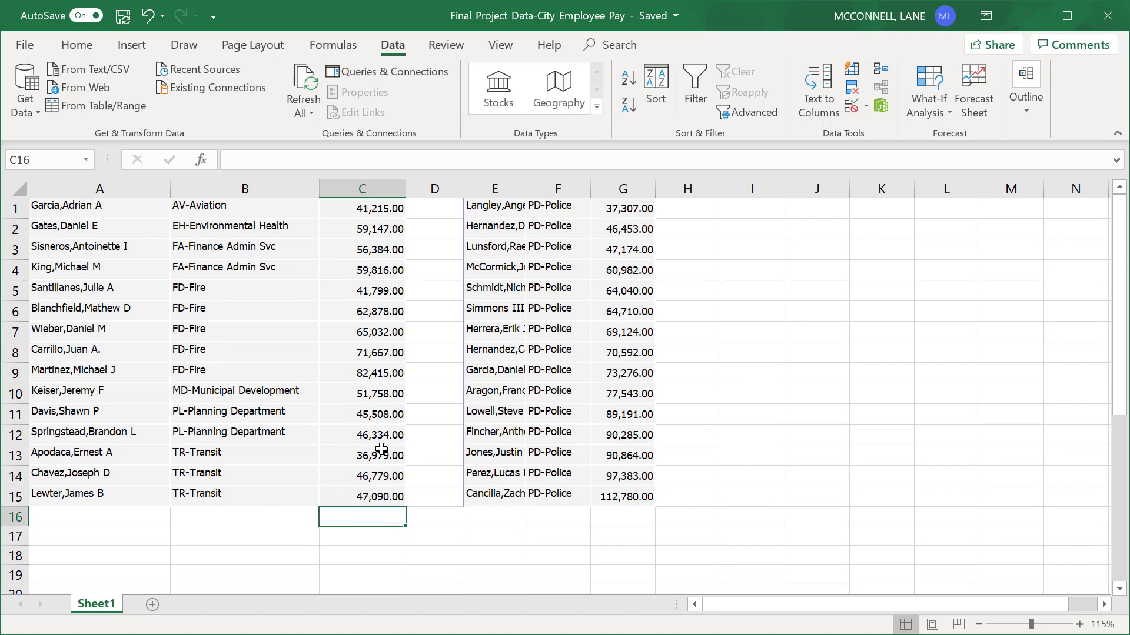